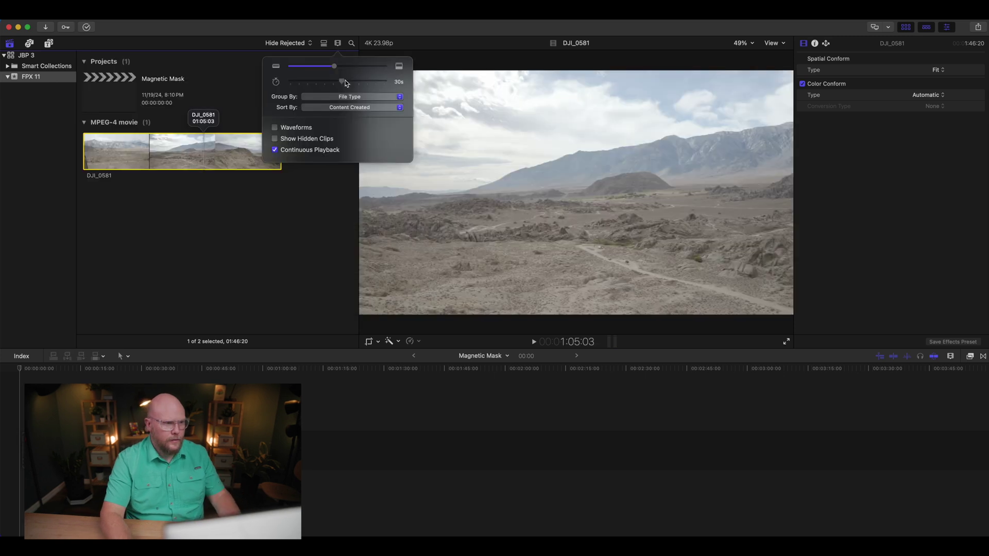
# Step: Append the 44:05–51:17 range (07:13) of DJI_0581 to the timeline and select it
pyautogui.moveTo(379, 81); pyautogui.dragTo(357, 82)
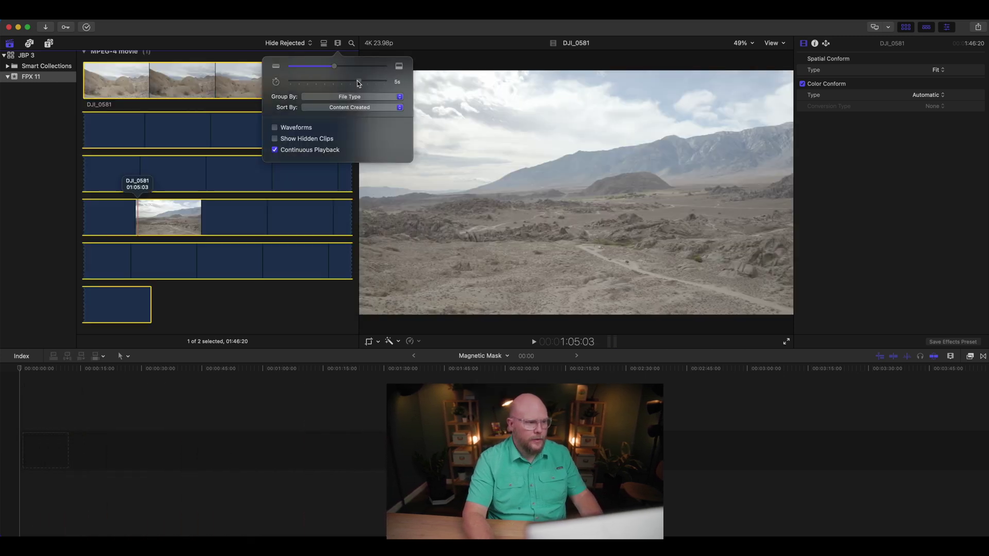
pyautogui.click(206, 135)
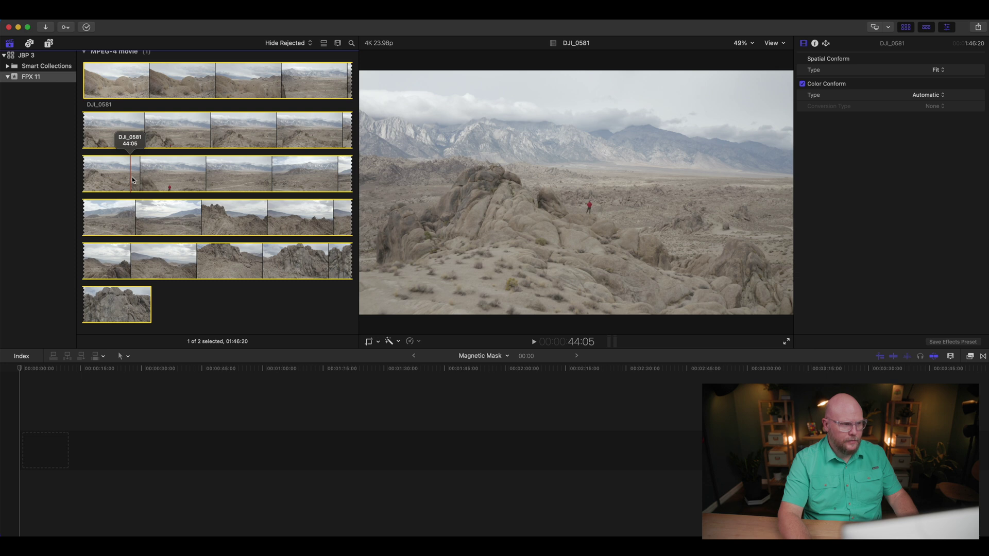
pyautogui.press('i')
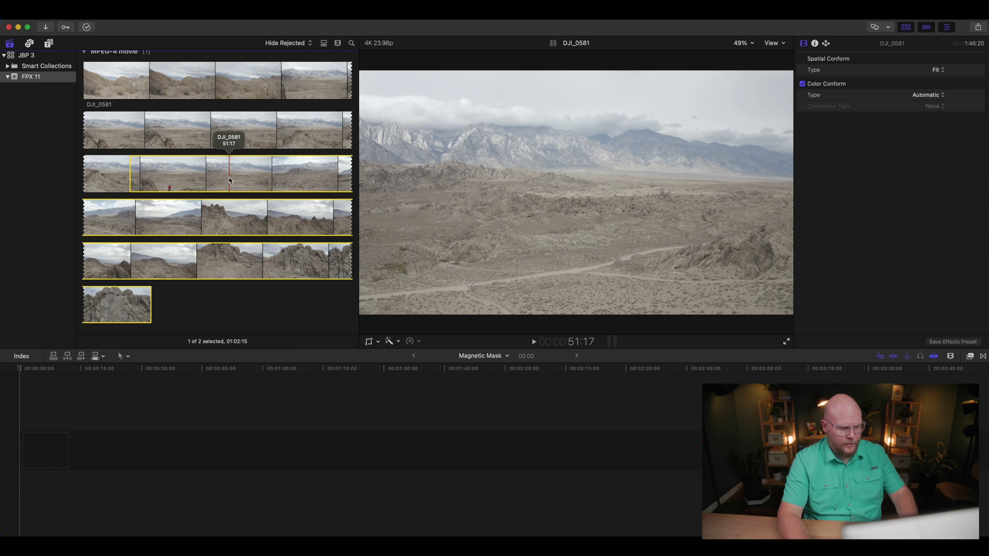
pyautogui.press('o')
pyautogui.press('e')
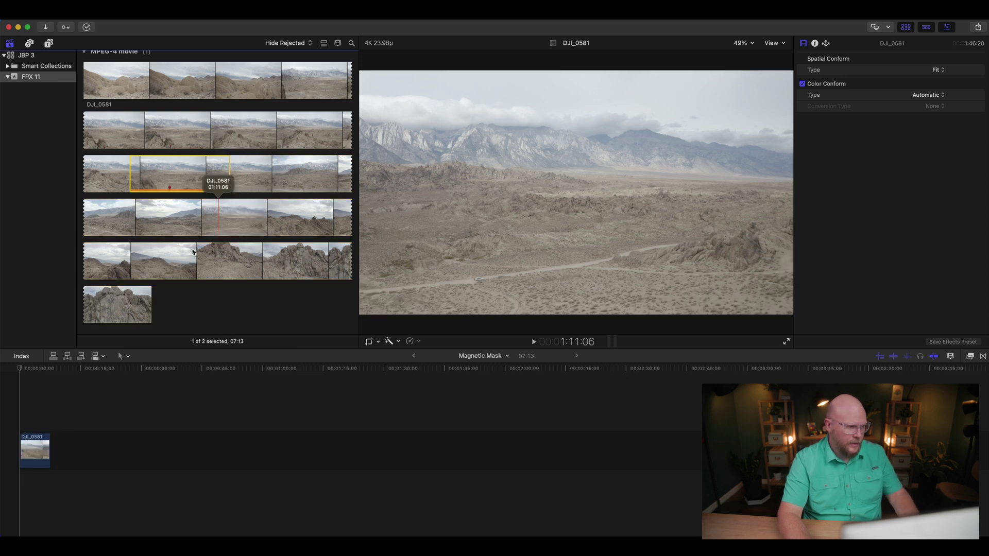
pyautogui.click(40, 444)
# Step: Fit and review the drone clip, park at 2:06, and show the Enhancements list
pyautogui.hotkey('shift', 'z')
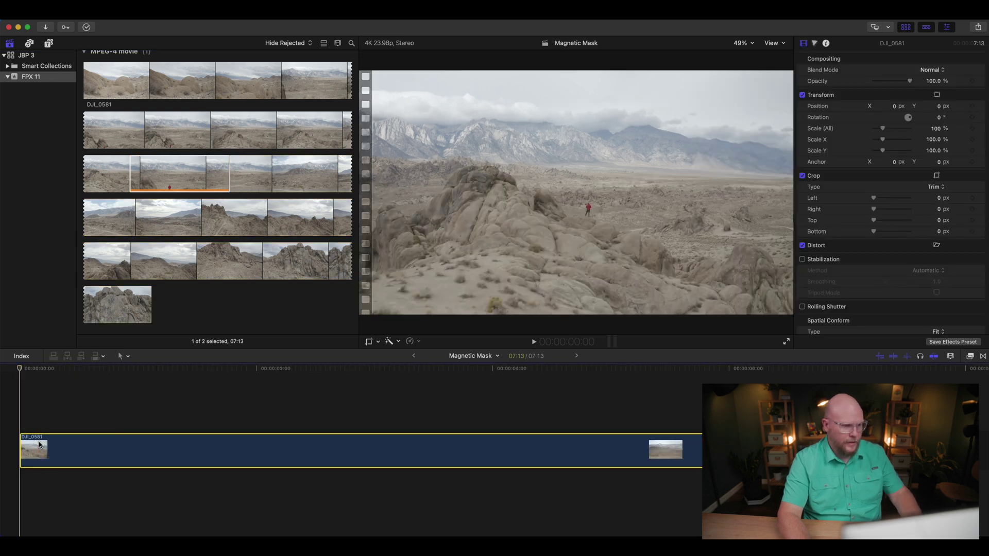
pyautogui.press('space')
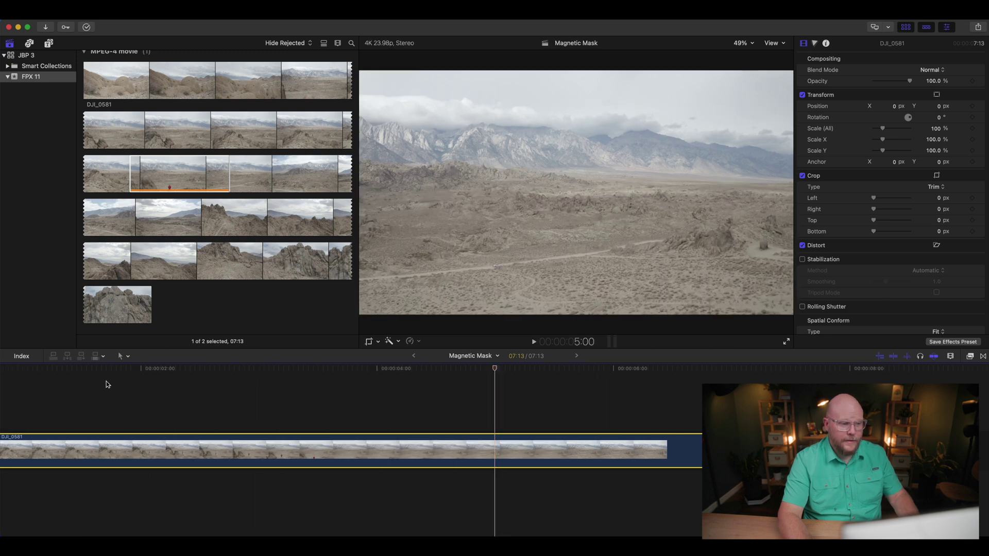
pyautogui.hscroll(-3, 106, 383)
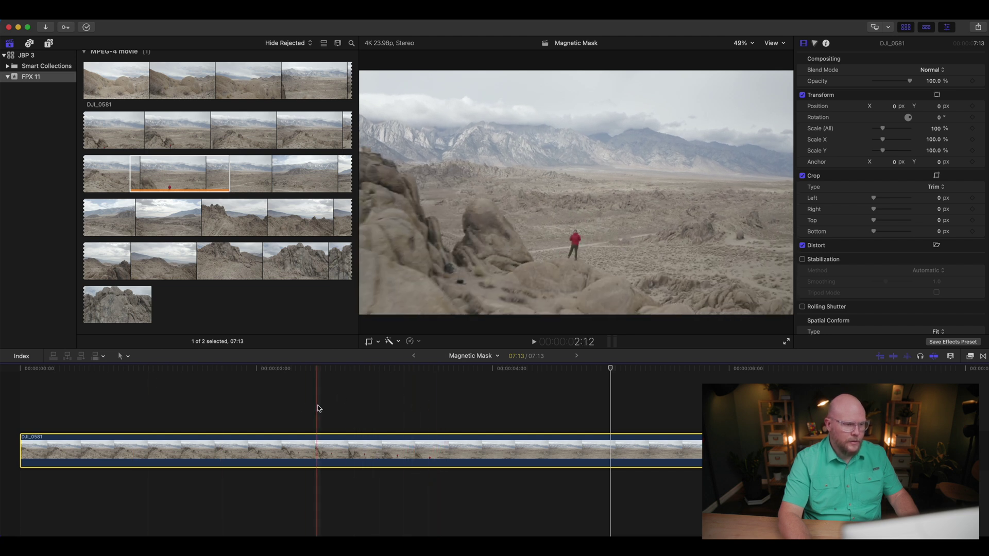
pyautogui.click(287, 414)
pyautogui.click(285, 443)
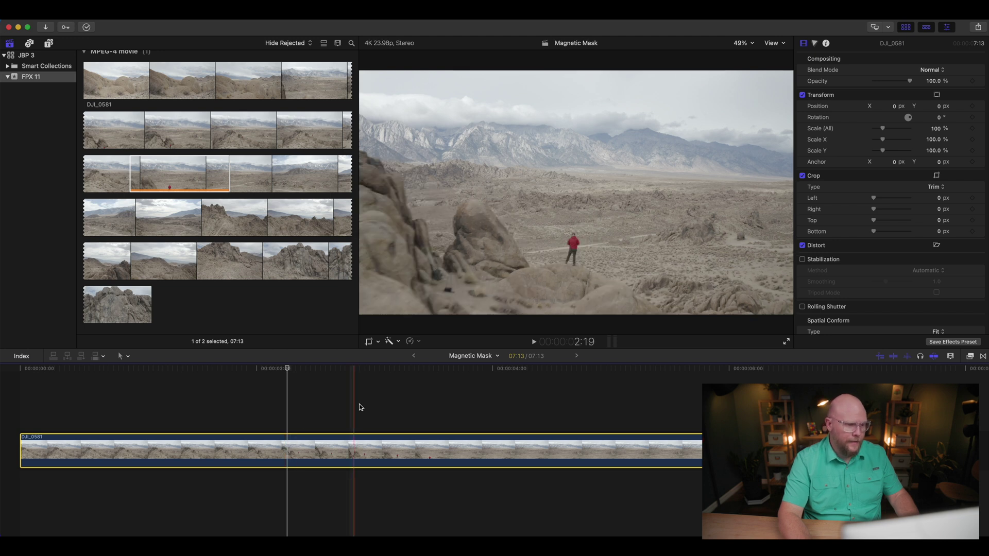
pyautogui.click(399, 342)
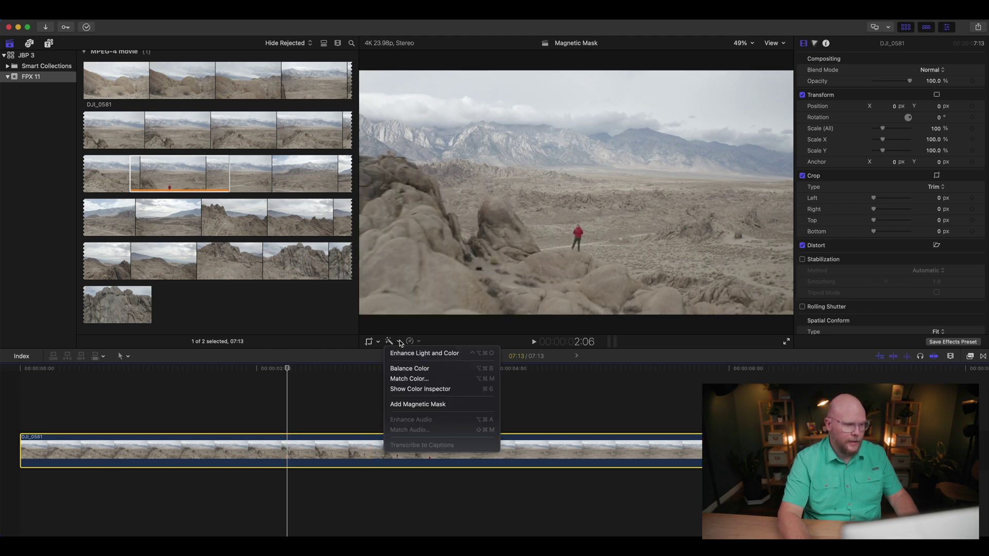
# Step: Undo a trial magnetic mask, then search all video effects for 'mag'
pyautogui.click(408, 405)
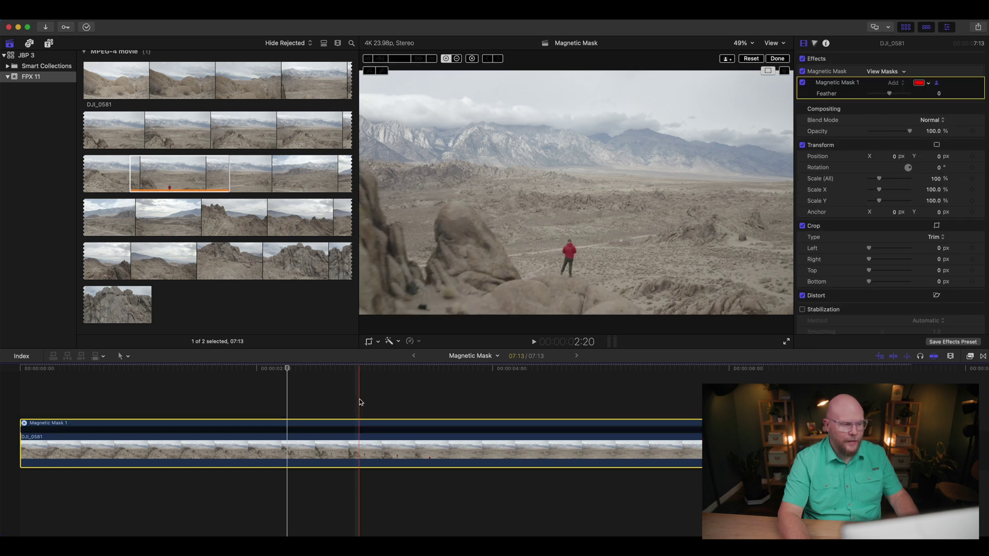
pyautogui.press('Delete')
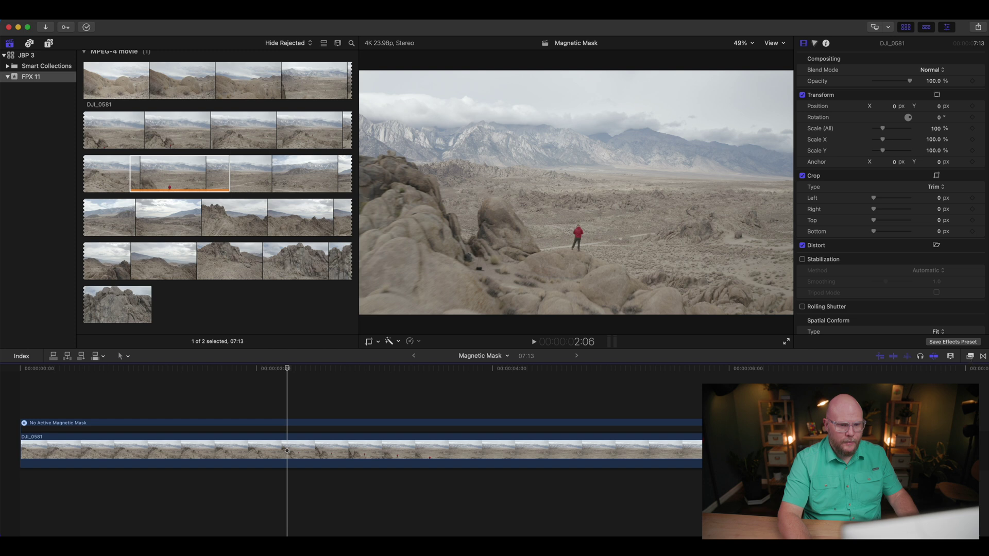
pyautogui.click(969, 356)
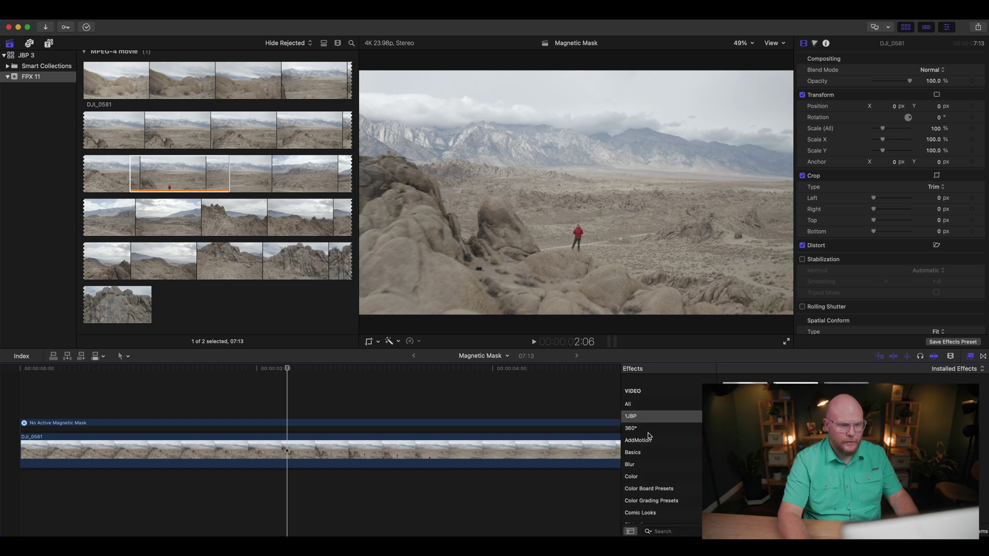
pyautogui.click(639, 404)
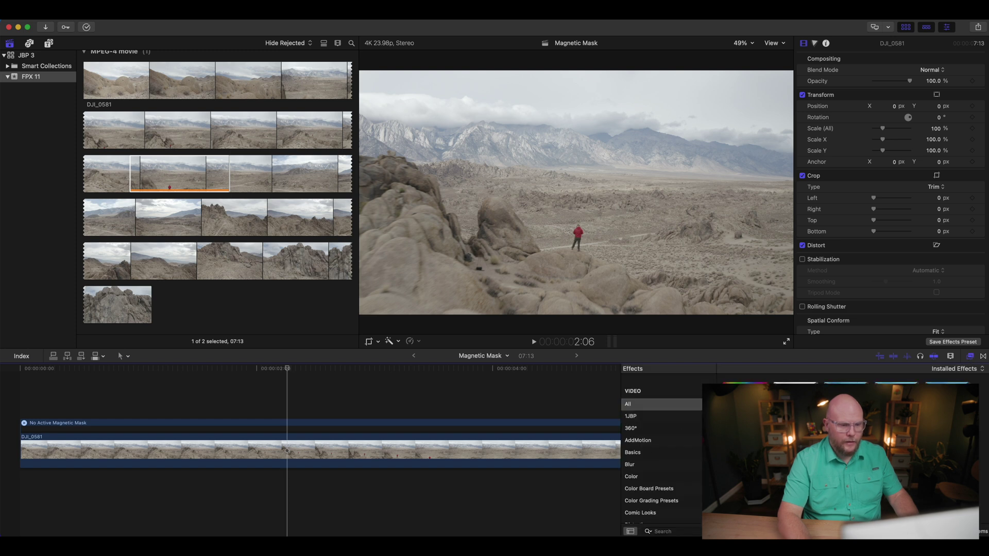
pyautogui.press('super+f')
pyautogui.write('mag')
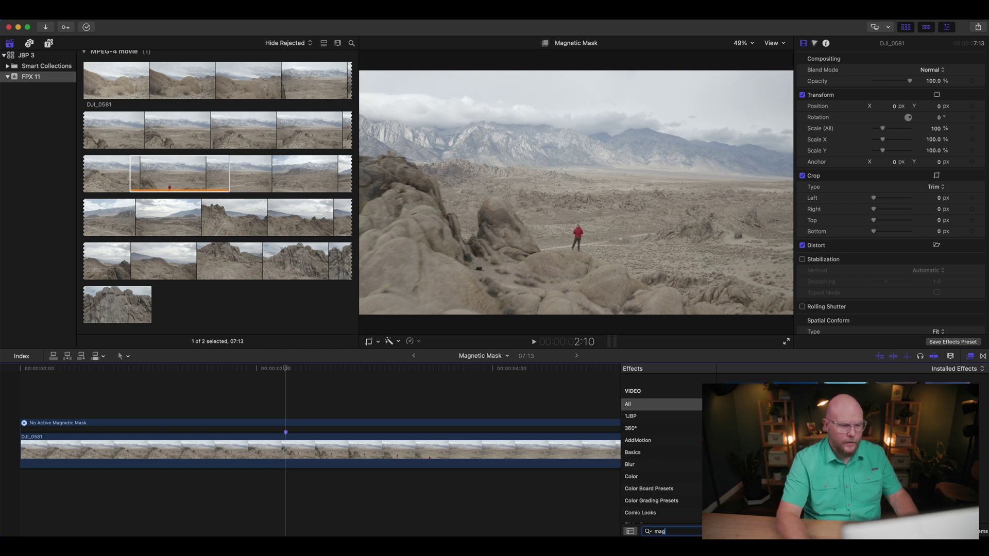
# Step: Apply Magnetic Mask to DJI_0581 and mark the red-jacketed hiker with a + control point
pyautogui.moveTo(746, 412); pyautogui.dragTo(356, 458)
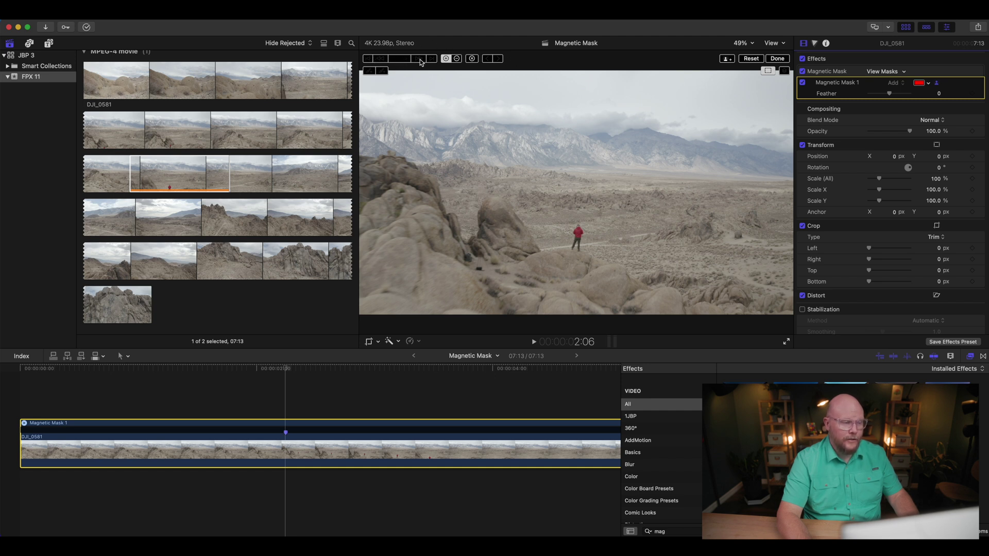
pyautogui.click(446, 58)
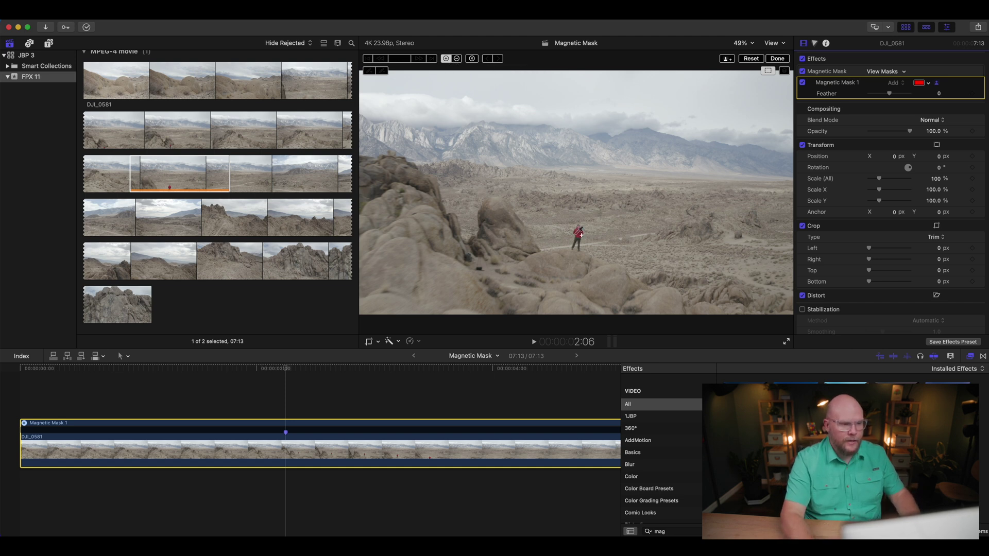
pyautogui.click(580, 234)
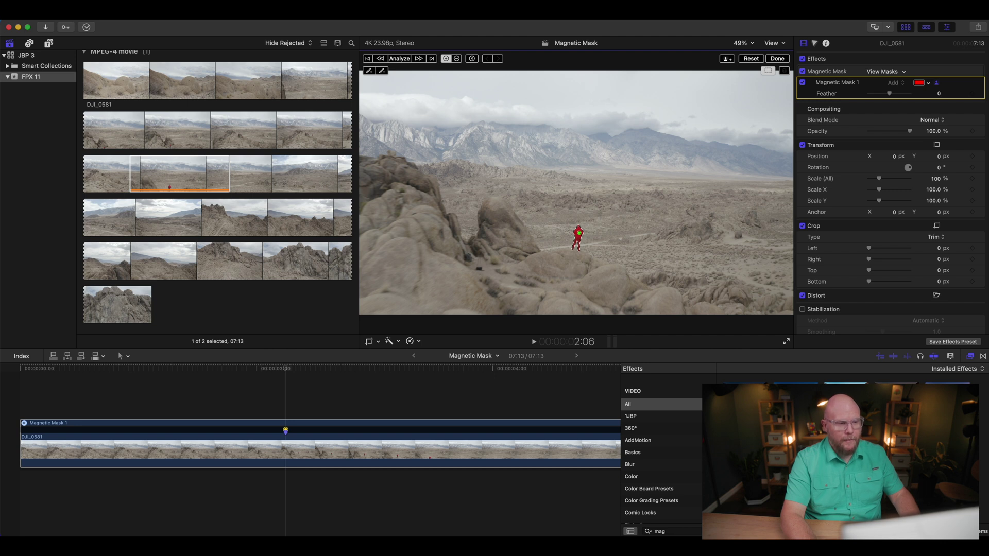
# Step: Add the rock below the hiker, its lower-right area, the middle and left rocks to the mask
pyautogui.click(572, 268)
pyautogui.click(704, 307)
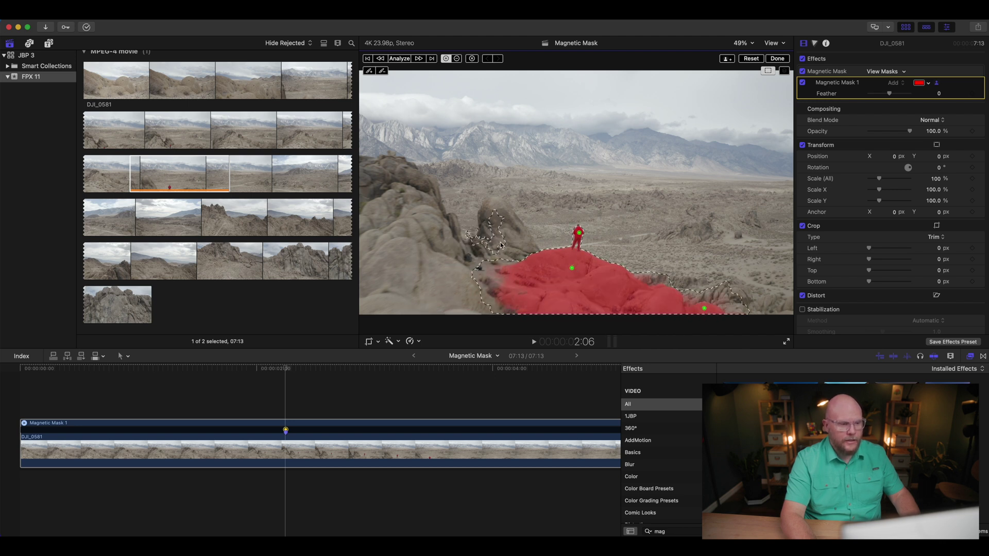
pyautogui.click(513, 229)
pyautogui.click(462, 281)
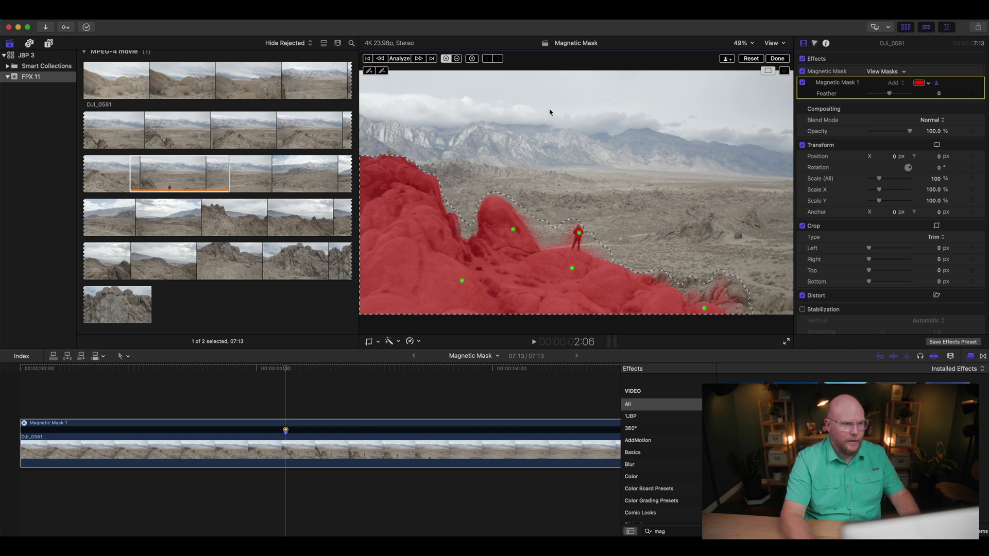
# Step: Subtract the overflowing areas at the mask's lower-right, right edge, and around the middle peak
pyautogui.click(457, 58)
pyautogui.click(722, 284)
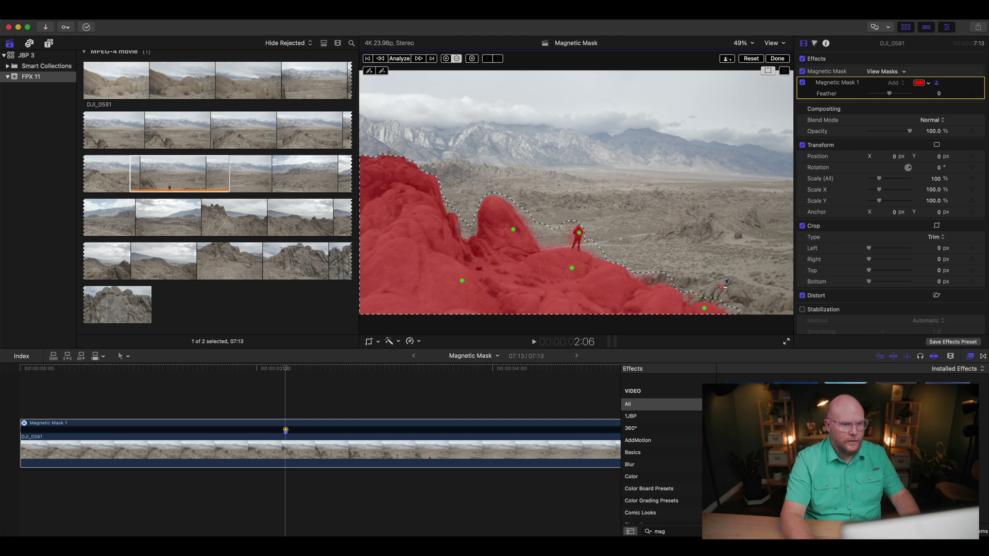
pyautogui.click(644, 277)
pyautogui.click(696, 299)
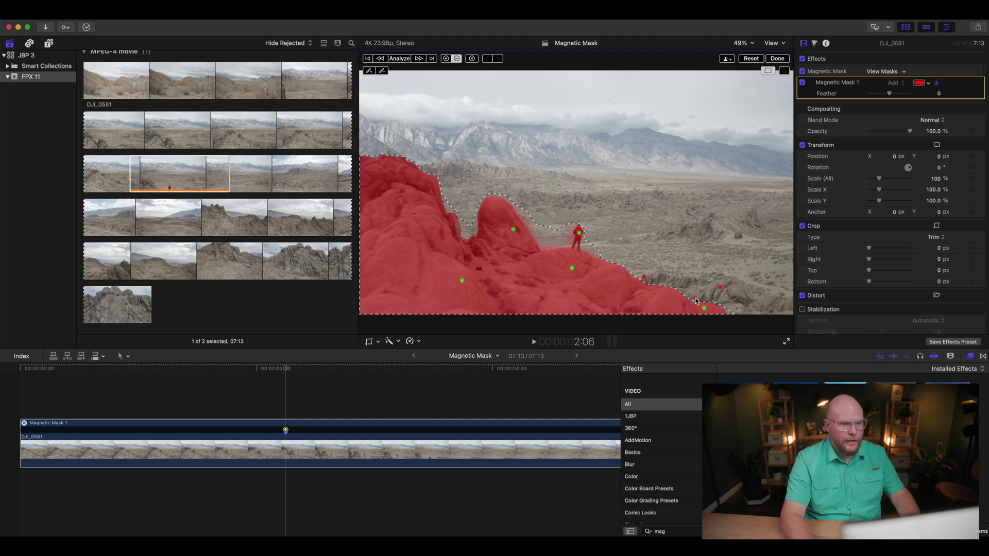
pyautogui.click(543, 237)
pyautogui.click(464, 234)
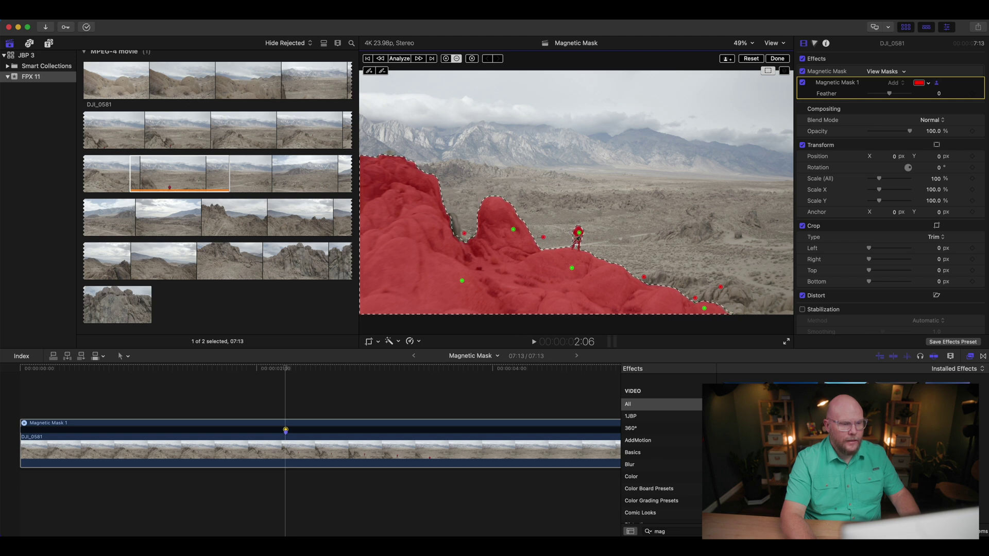
# Step: At 200% viewer zoom, subtract the gap between the person's legs and background along the ridge
pyautogui.click(741, 44)
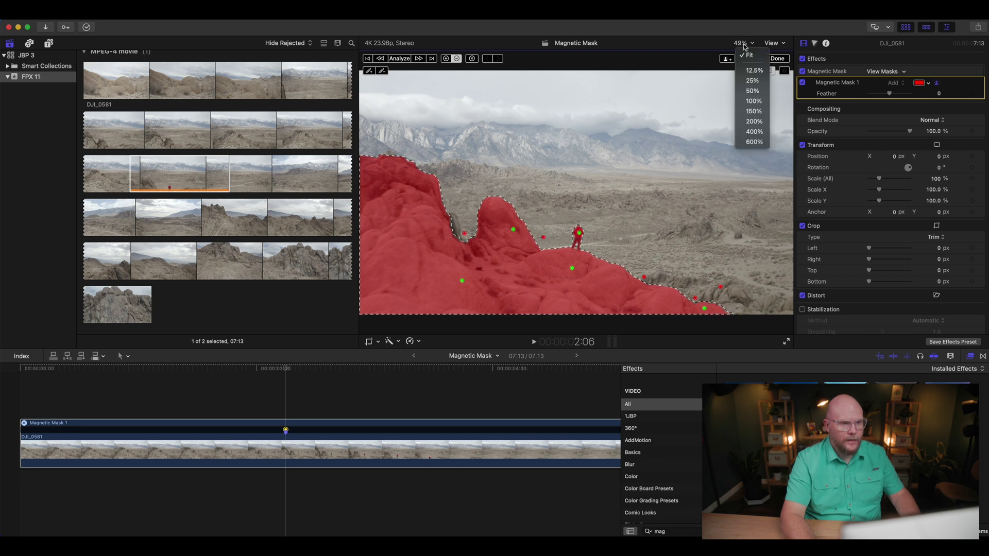
pyautogui.click(753, 122)
pyautogui.moveTo(772, 195); pyautogui.dragTo(776, 195)
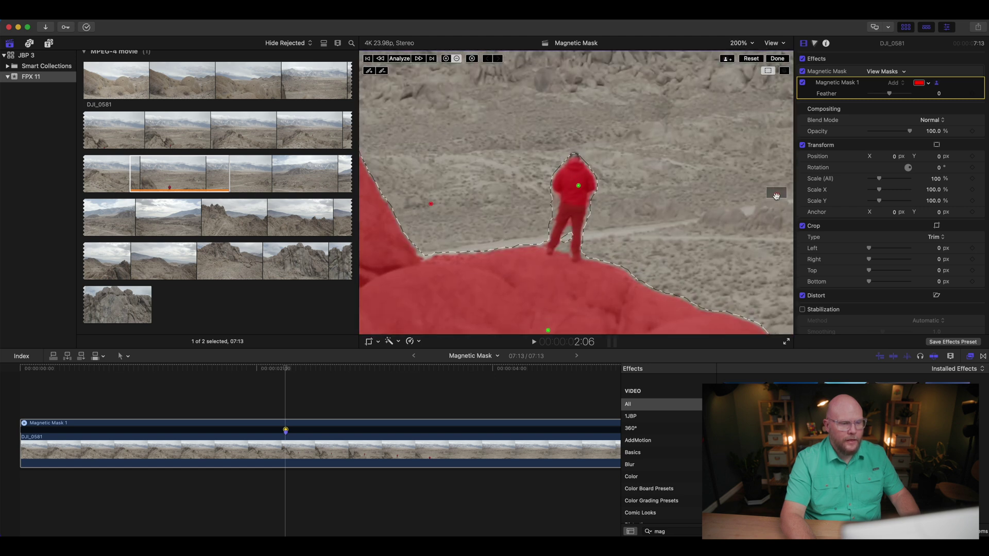
pyautogui.click(572, 223)
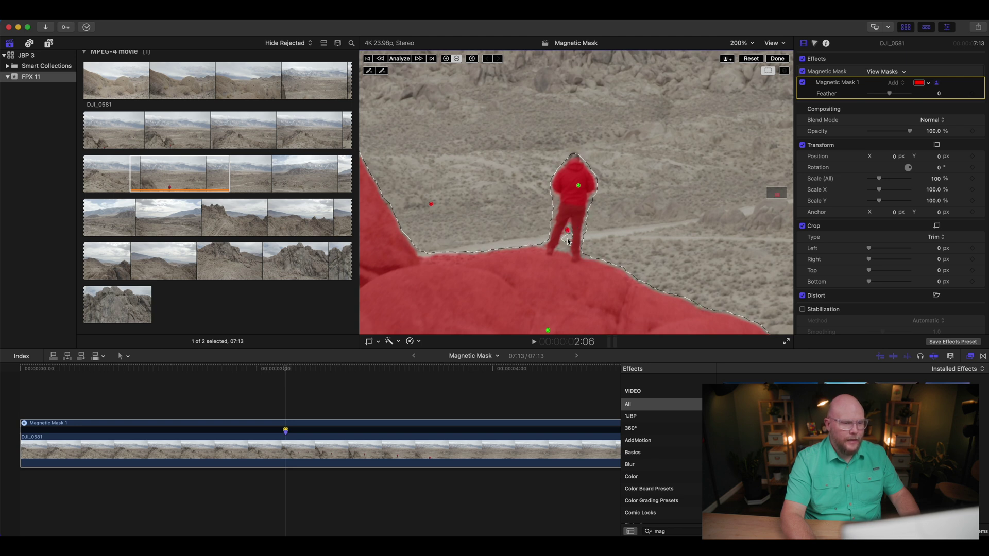
pyautogui.click(566, 248)
pyautogui.click(569, 255)
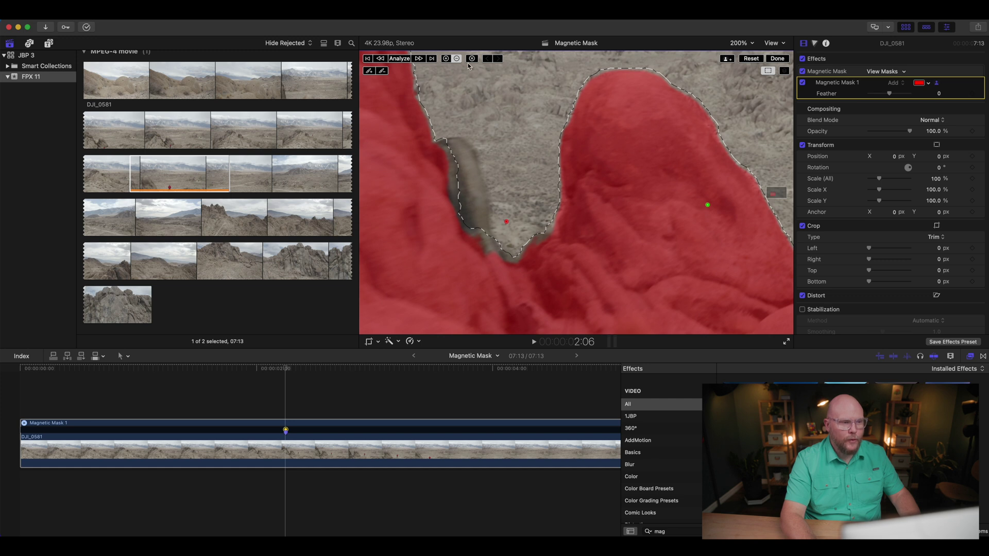
# Step: Add the left rock to the mask and return the viewer zoom to Fit
pyautogui.click(446, 58)
pyautogui.click(469, 163)
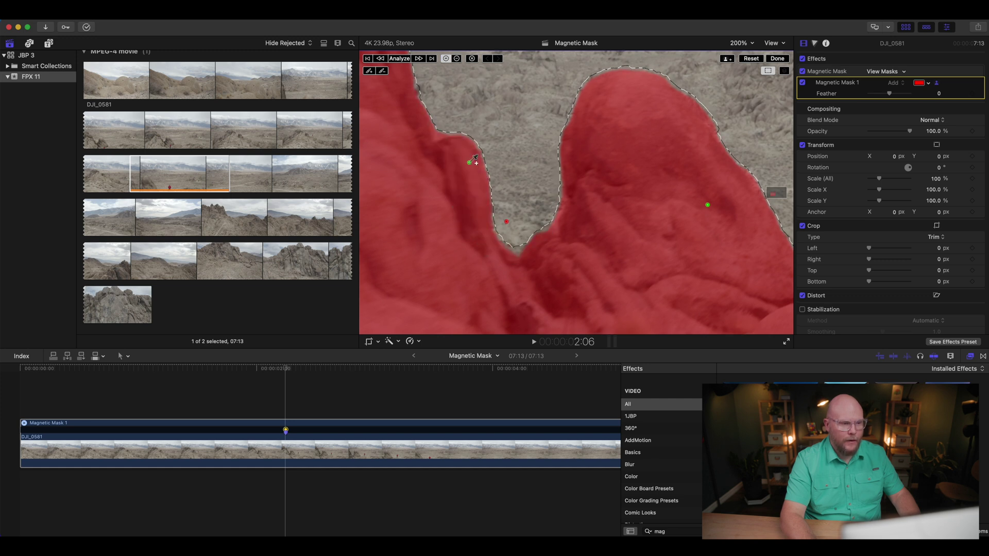
pyautogui.moveTo(773, 193)
pyautogui.mouseDown()
pyautogui.moveTo(785, 205)
pyautogui.moveTo(762, 194)
pyautogui.moveTo(775, 192)
pyautogui.mouseUp()
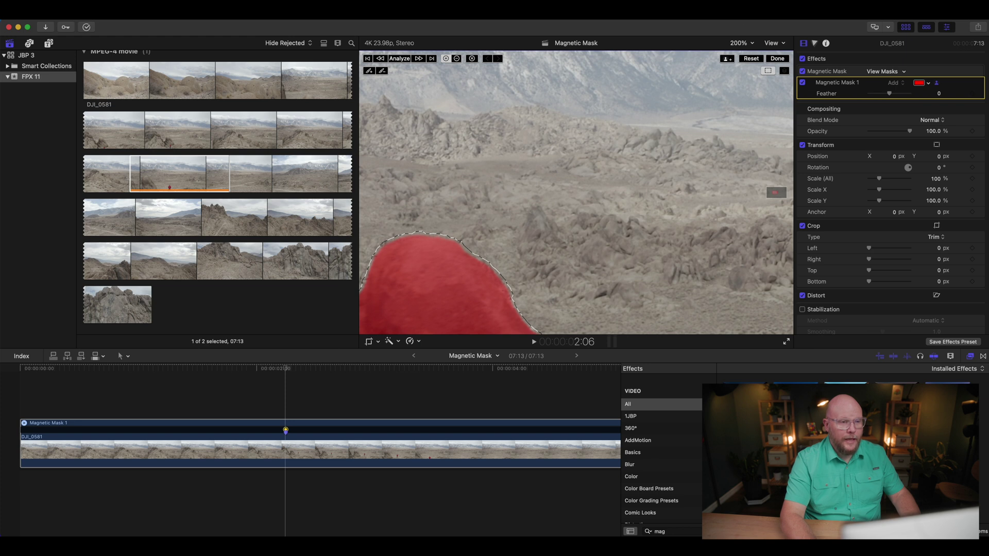
pyautogui.click(740, 43)
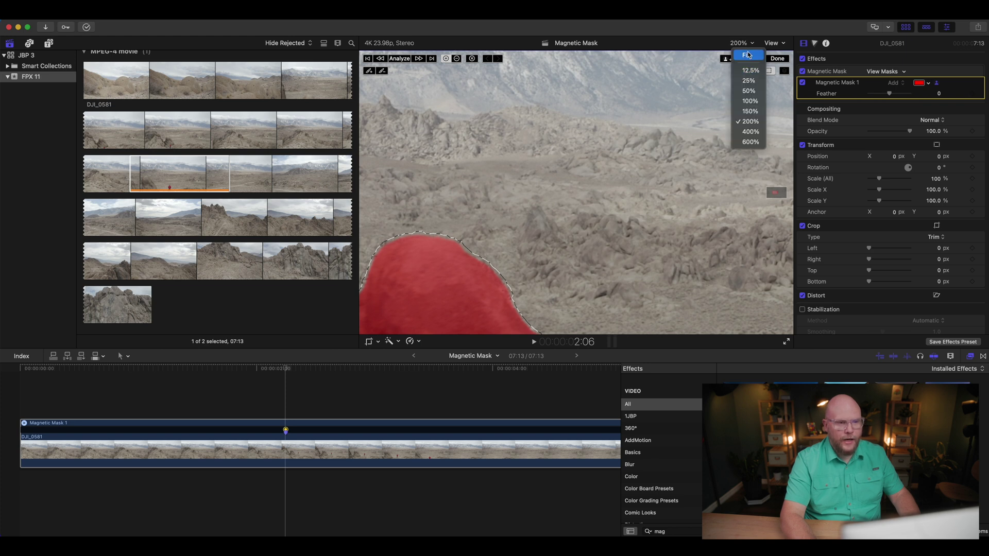
pyautogui.click(747, 54)
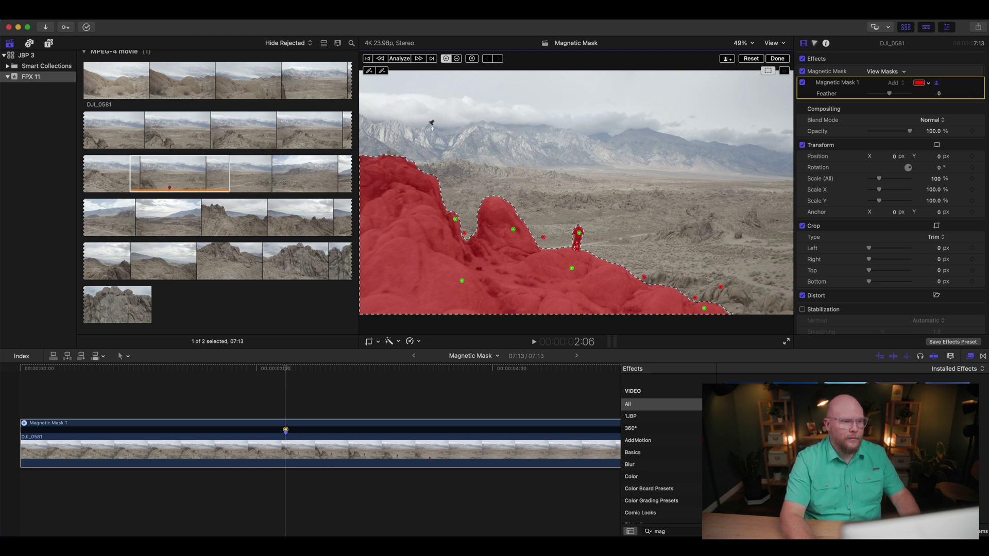
# Step: Analyze the magnetic mask across the clip and play it back to review tracking
pyautogui.click(400, 59)
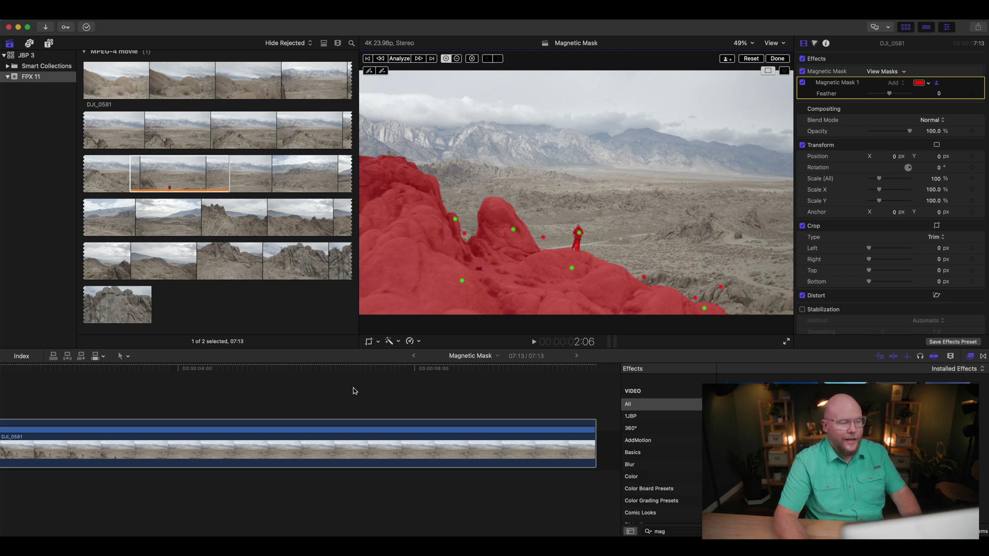
pyautogui.press('super+minus')
pyautogui.press('super+minus')
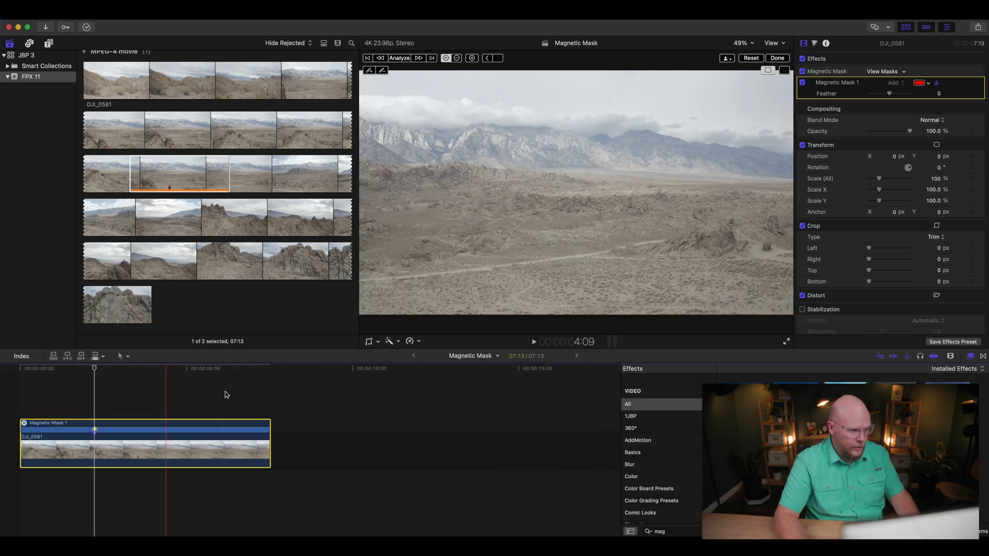
pyautogui.press('super+equal')
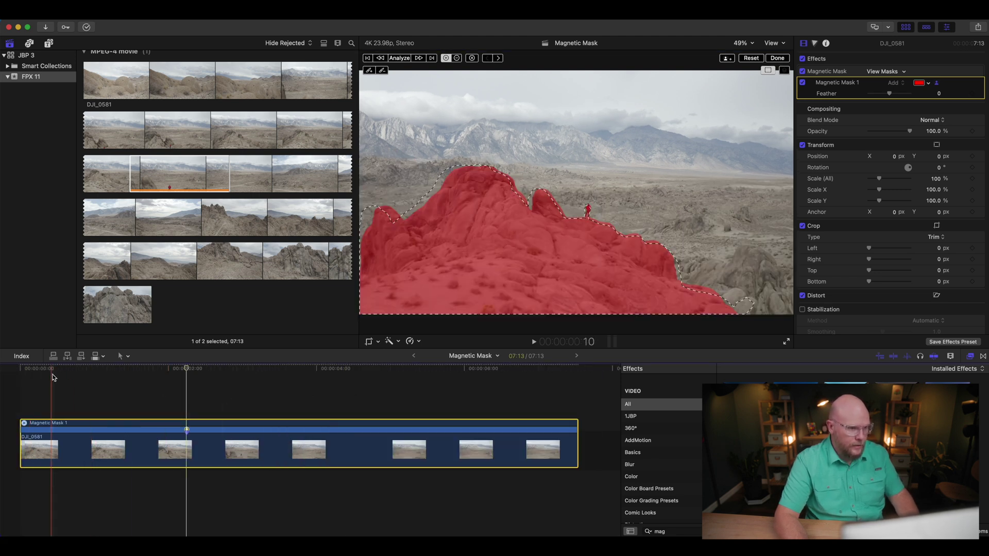
pyautogui.press('space')
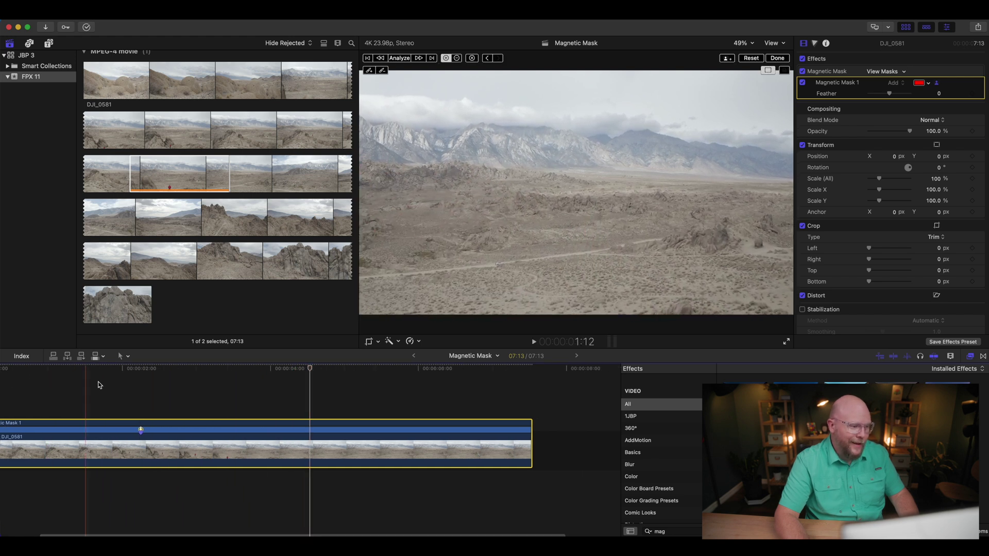
pyautogui.hscroll(1, 105, 386)
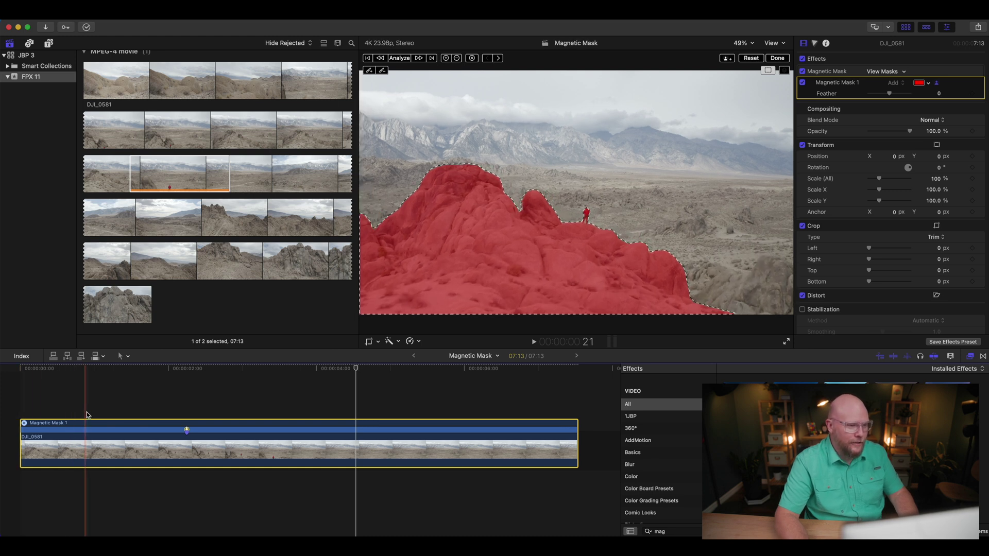
# Step: Replay the masked clip from the start, park at 3:06, and show the installed titles
pyautogui.click(43, 409)
pyautogui.press('space')
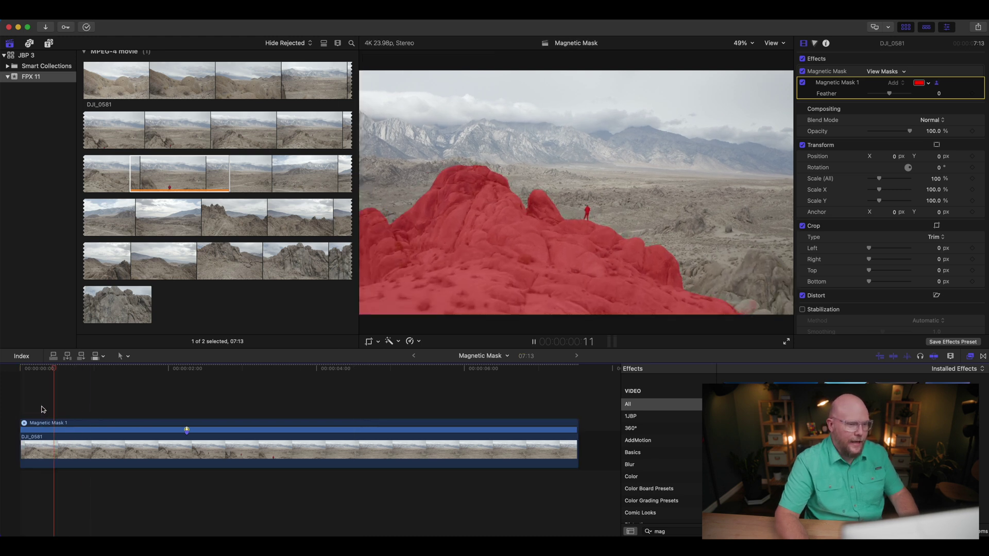
pyautogui.click(308, 382)
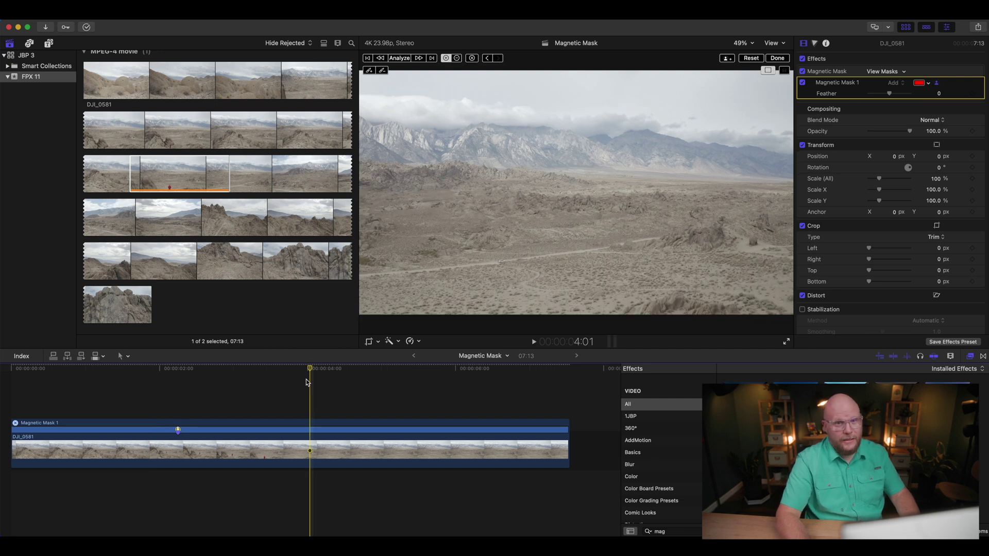
pyautogui.click(253, 369)
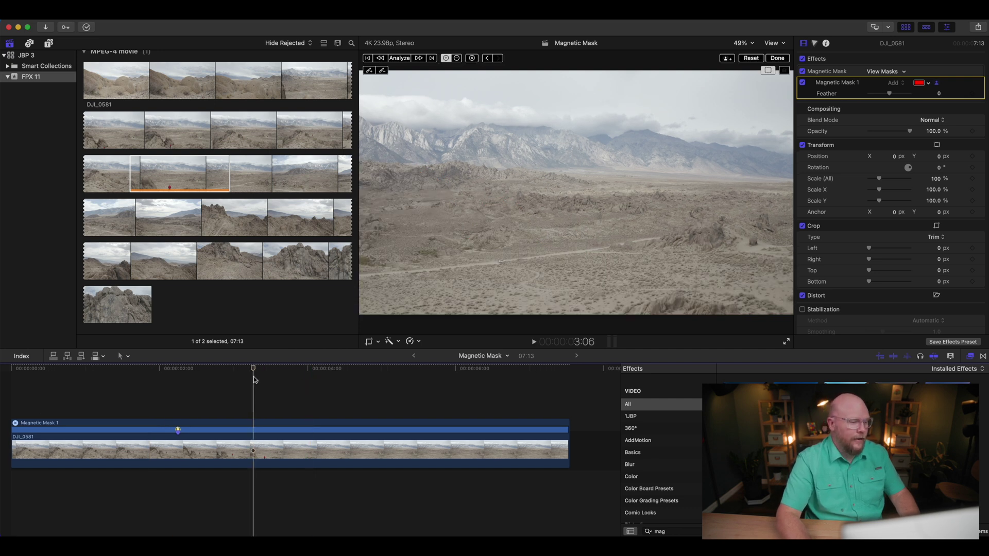
pyautogui.click(49, 43)
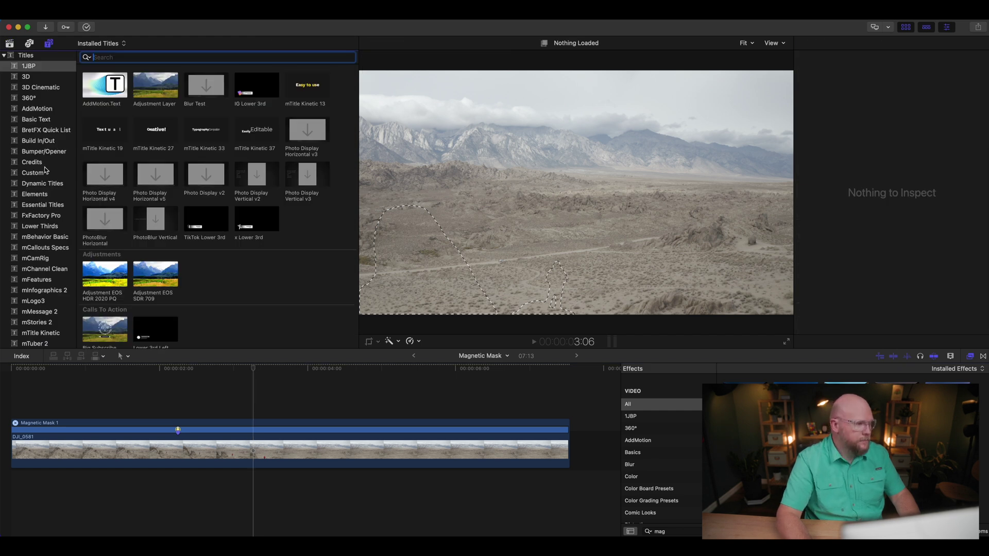
# Step: Return the browser from Titles to the FPX 11 event clips
pyautogui.click(9, 43)
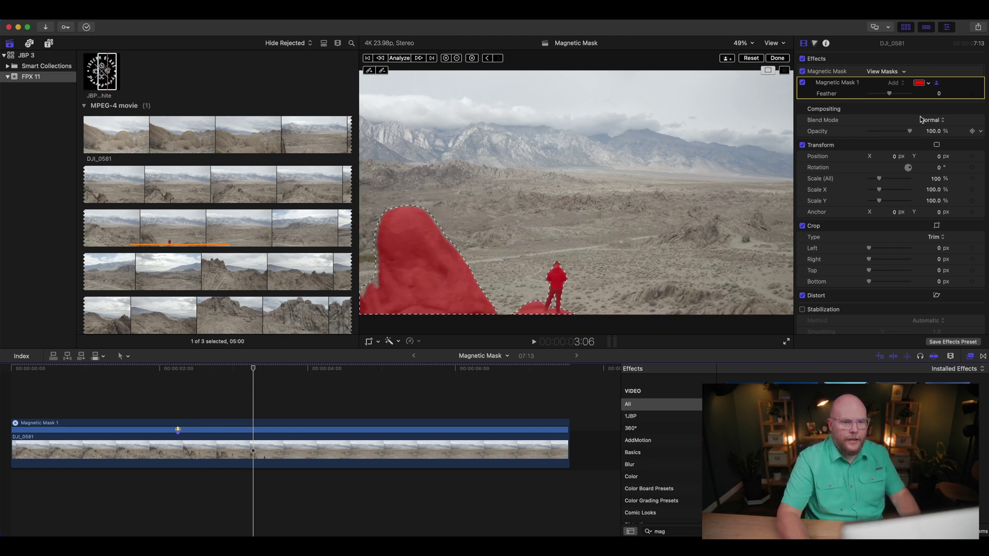
# Step: Preview only the masked person and rocks on black, playing from near the clip start
pyautogui.click(938, 84)
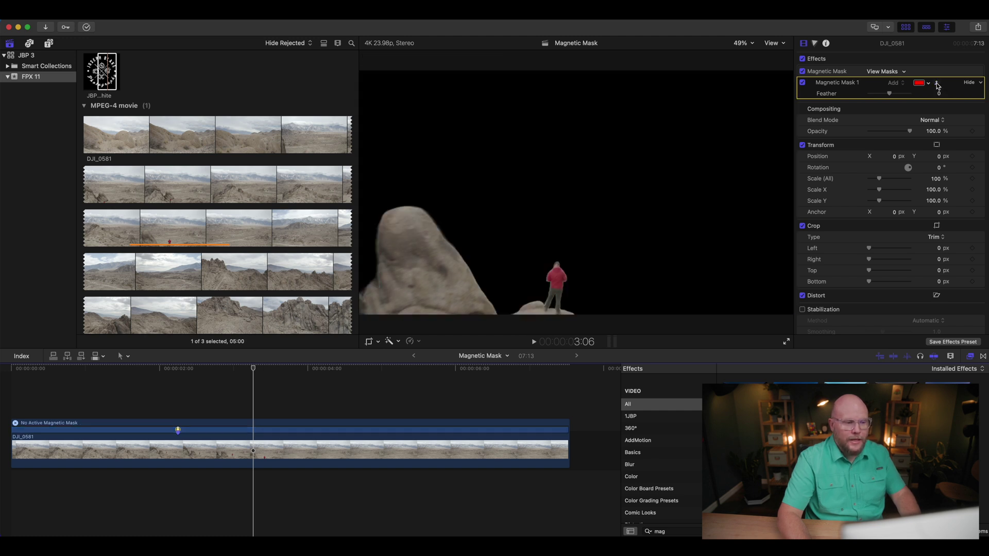
pyautogui.moveTo(253, 369); pyautogui.dragTo(13, 411)
pyautogui.press('space')
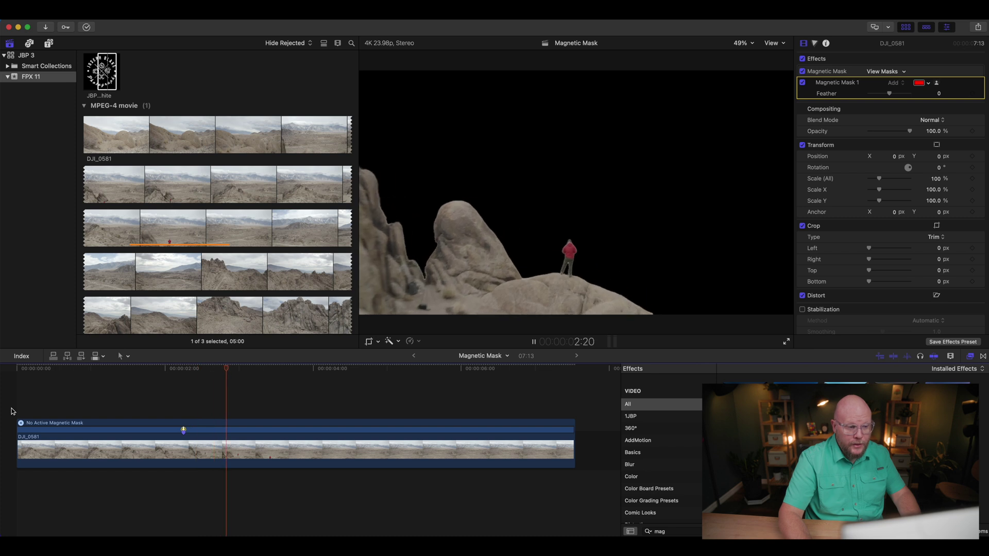
pyautogui.press('space')
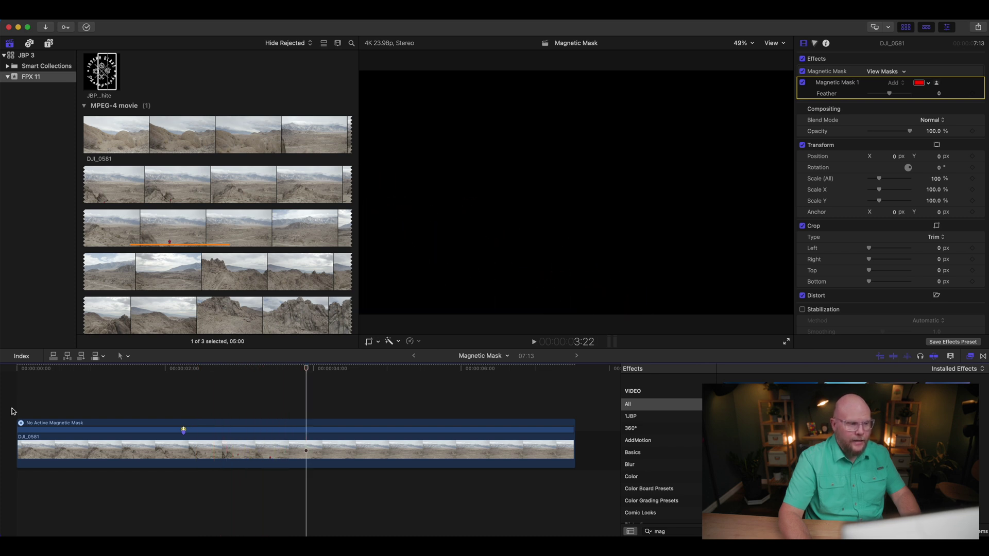
pyautogui.click(46, 388)
pyautogui.click(10, 387)
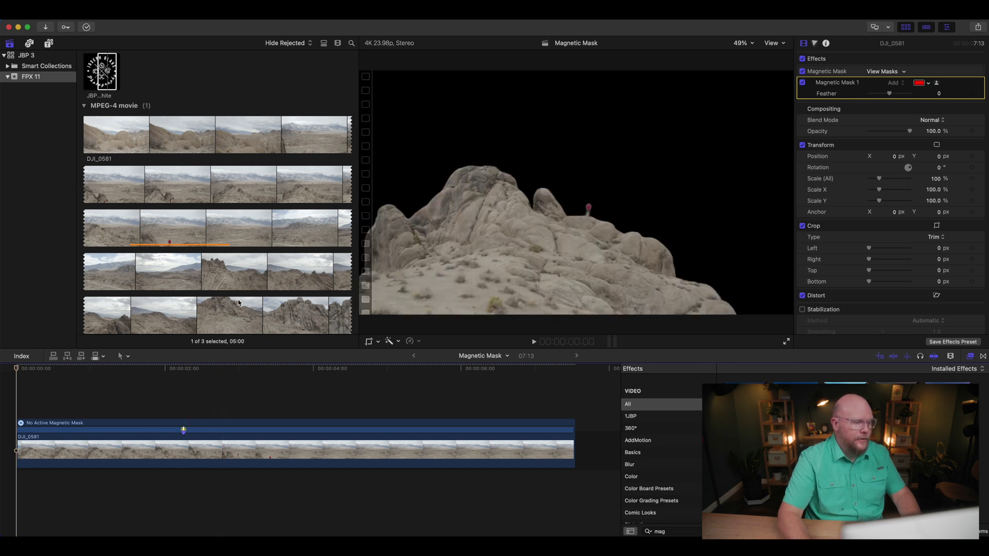
# Step: Paste a copy of the masked DJI_0581 clip at its end
pyautogui.scroll(-3, 238, 303)
pyautogui.click(268, 454)
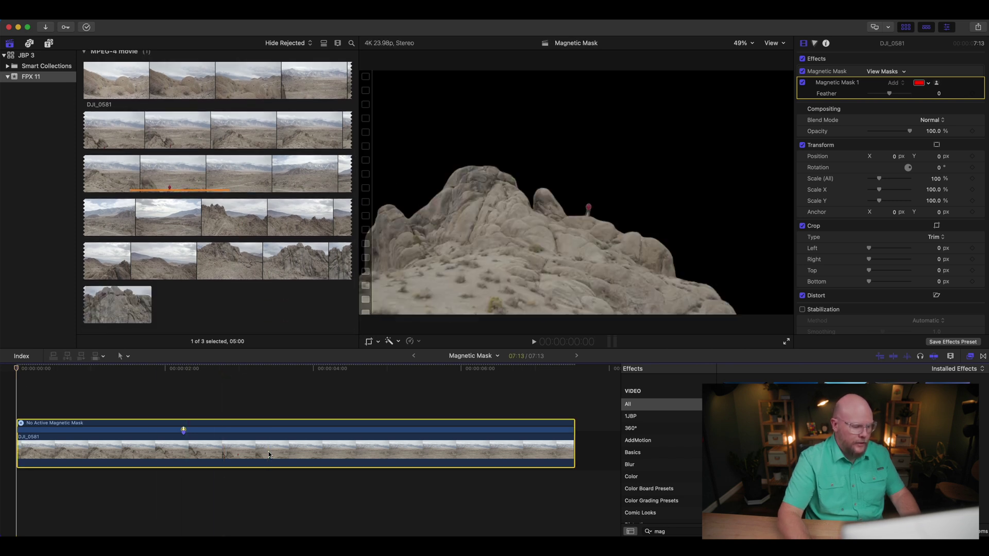
pyautogui.click(576, 448)
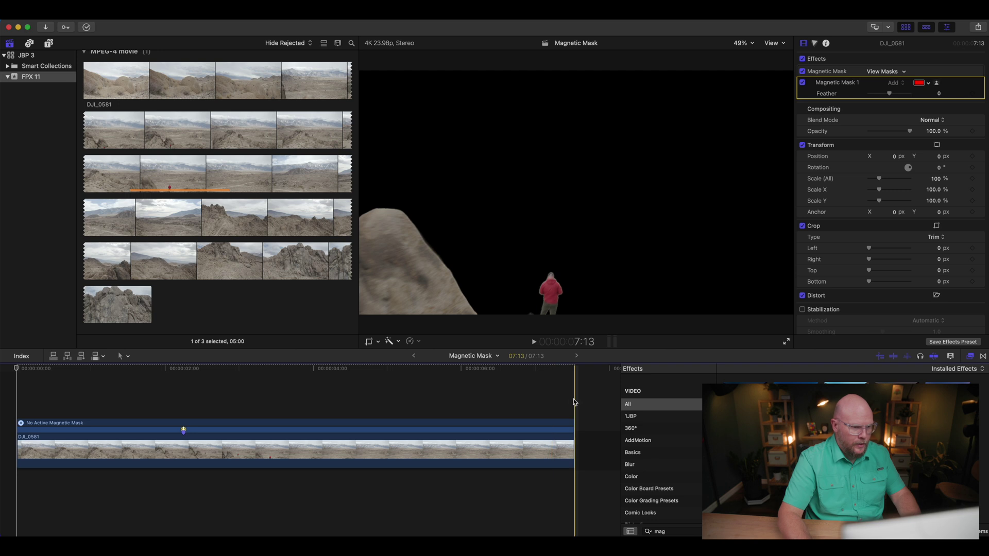
pyautogui.press('super+v')
# Step: Move the copy beneath the original at the start and delete its Magnetic Mask
pyautogui.moveTo(594, 438); pyautogui.dragTo(35, 489)
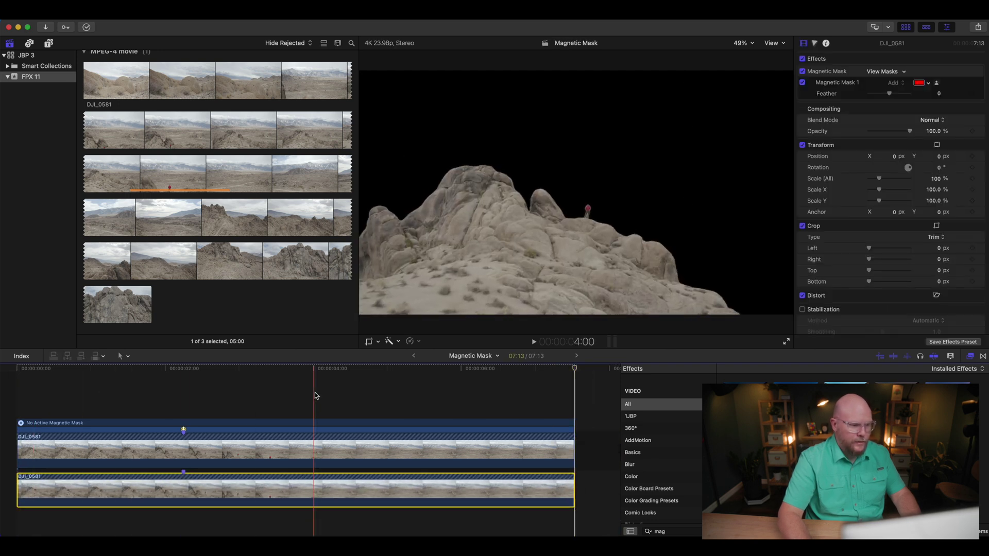
pyautogui.press('s')
pyautogui.click(869, 84)
pyautogui.press('Delete')
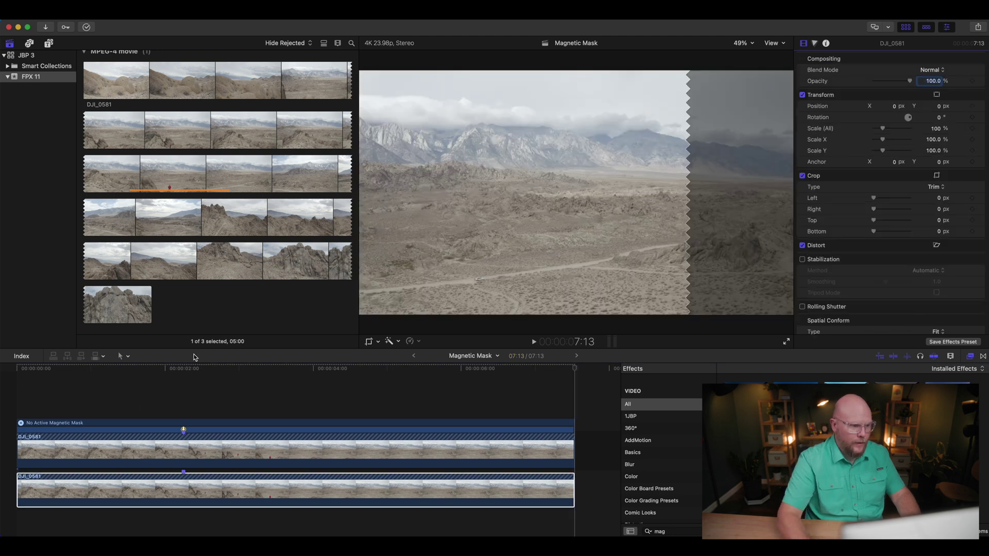
# Step: Review the composite from 2:15 and place the JBPLogoWhite logo between the two drone clips
pyautogui.click(212, 369)
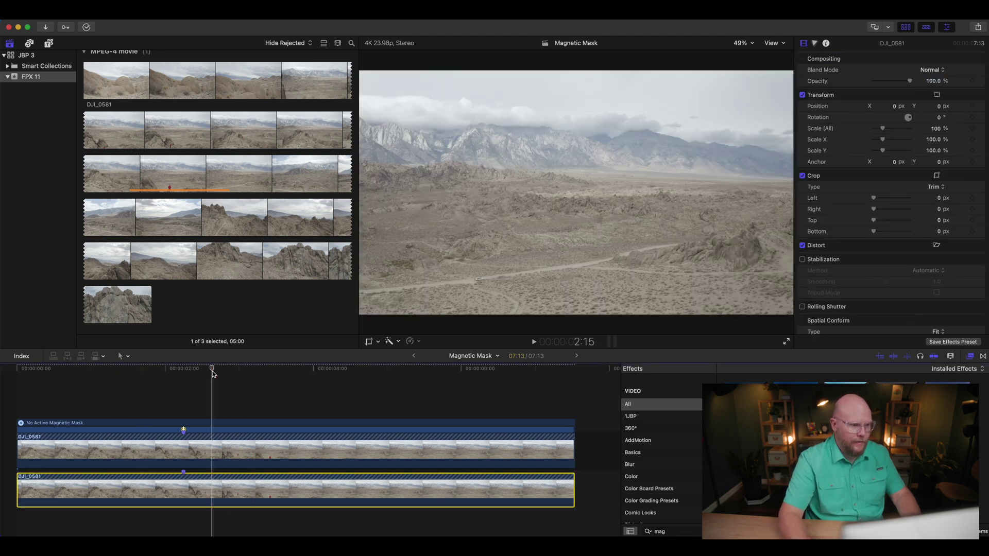
pyautogui.press('space')
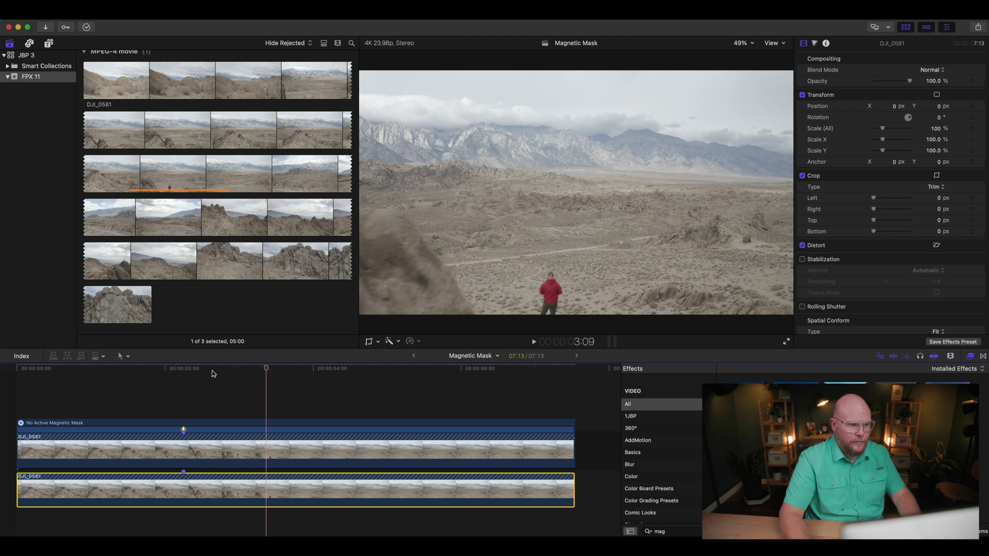
pyautogui.click(199, 371)
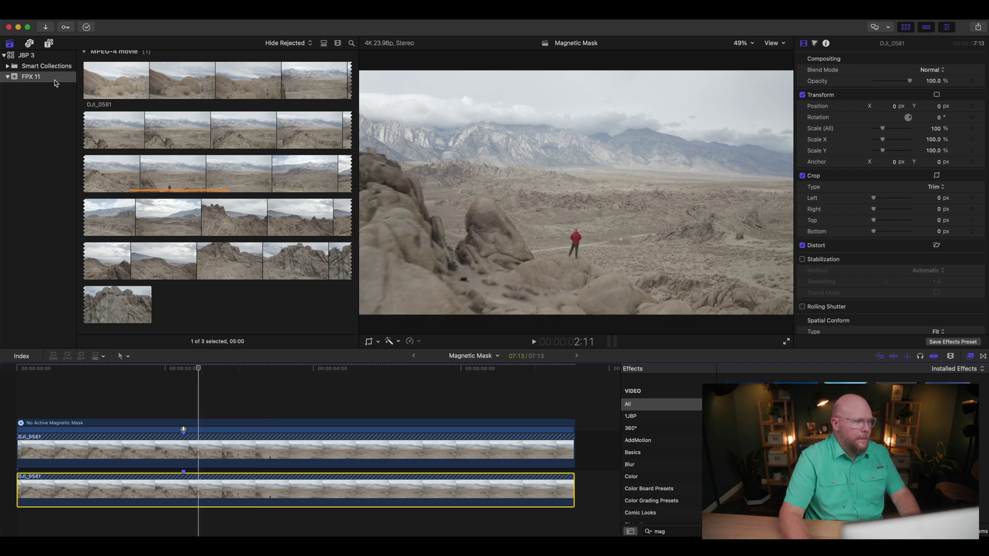
pyautogui.scroll(3, 216, 155)
pyautogui.moveTo(109, 154); pyautogui.dragTo(195, 474)
pyautogui.moveTo(253, 490); pyautogui.dragTo(154, 490)
# Step: Stretch the JBPLogoWhite clip from the timeline start to 07:13 to match the drone footage
pyautogui.click(250, 405)
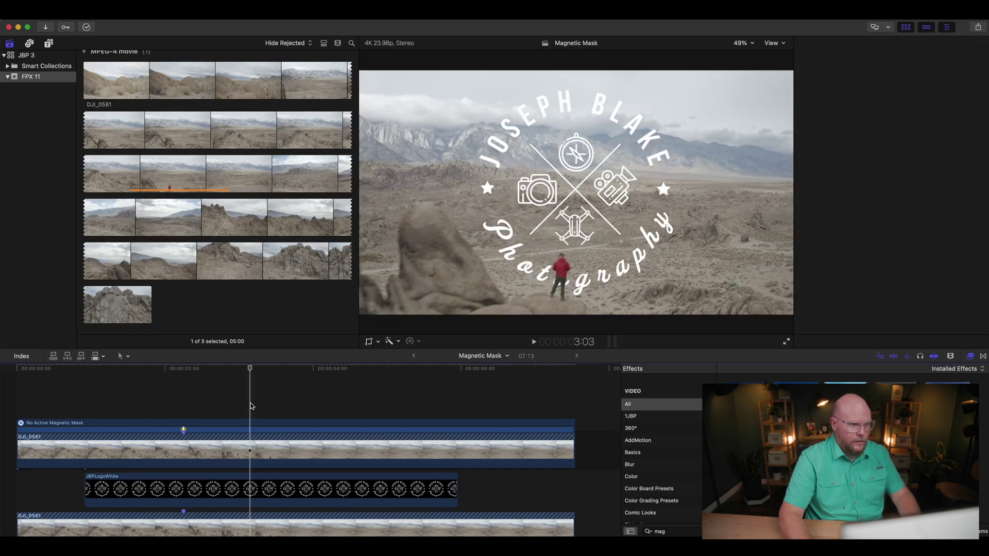
pyautogui.click(99, 448)
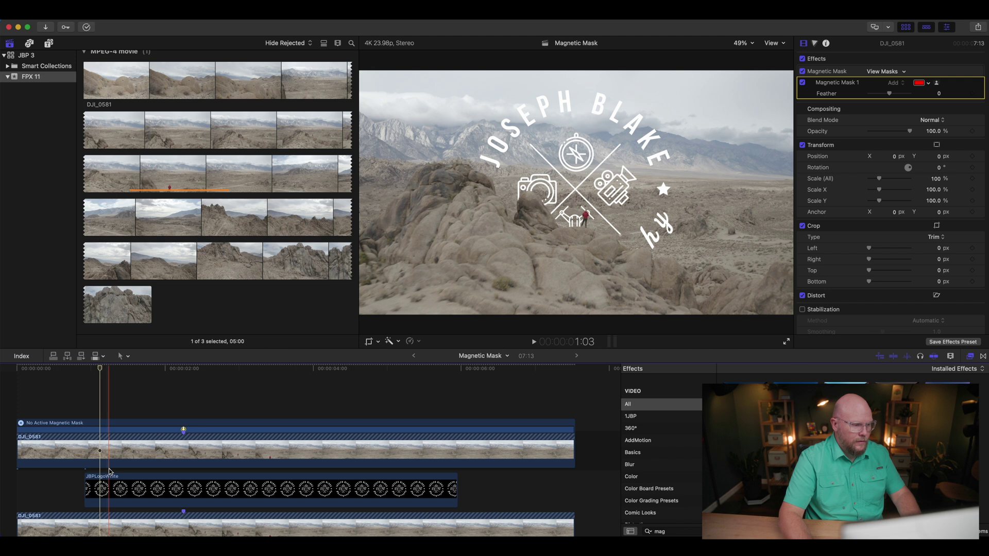
pyautogui.click(88, 492)
pyautogui.moveTo(83, 499); pyautogui.dragTo(22, 499)
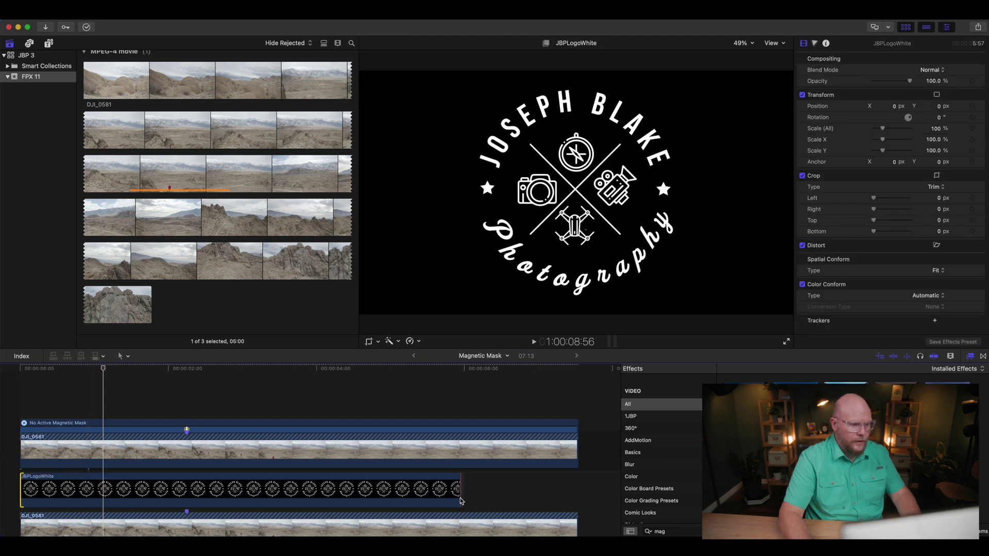
pyautogui.moveTo(462, 501); pyautogui.dragTo(573, 496)
# Step: Play back the composite to check the logo behind the masked rocks and person
pyautogui.press('space')
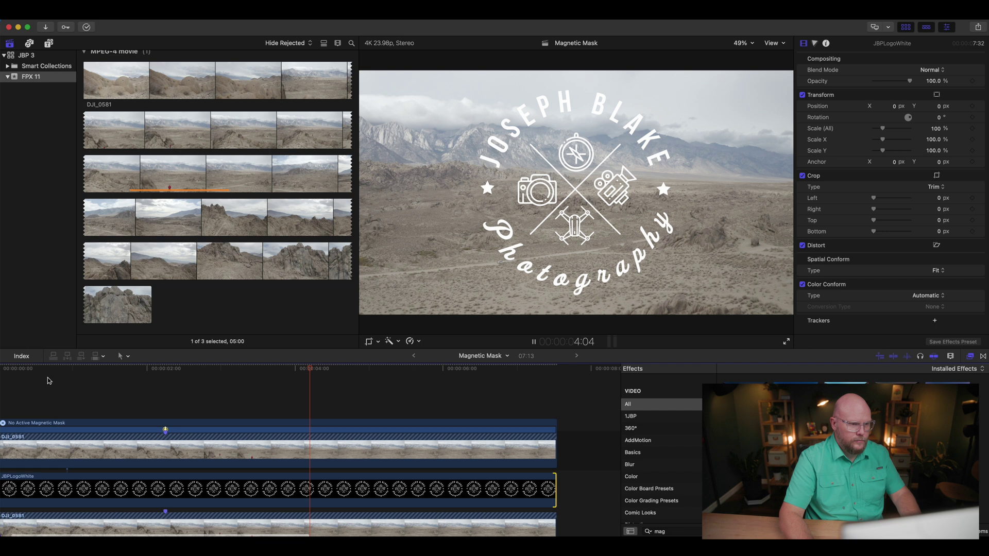
pyautogui.press('space')
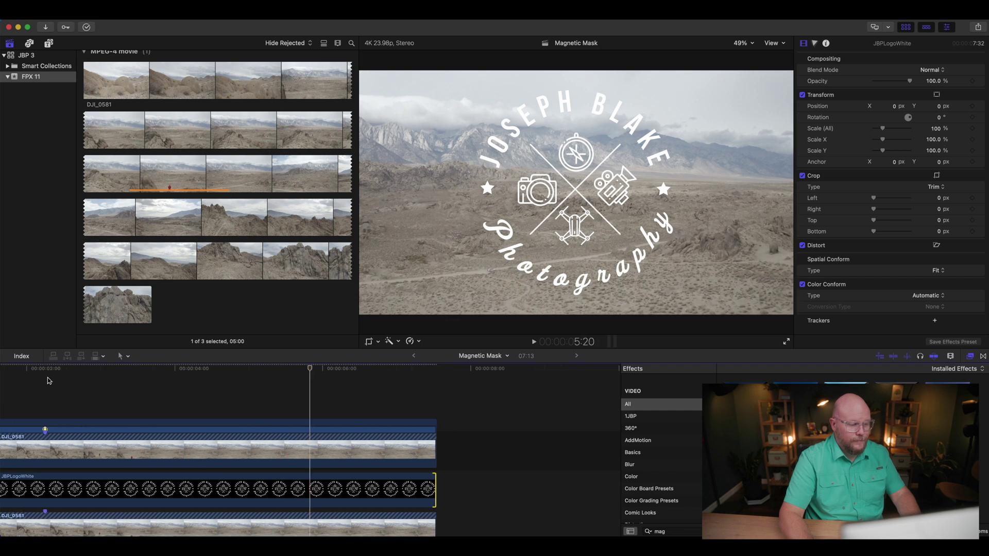
pyautogui.hscroll(-5, 48, 380)
# Step: Apply the DLog-M+to+Rec709 camera LUT to the DJI_0581 drone footage
pyautogui.click(32, 378)
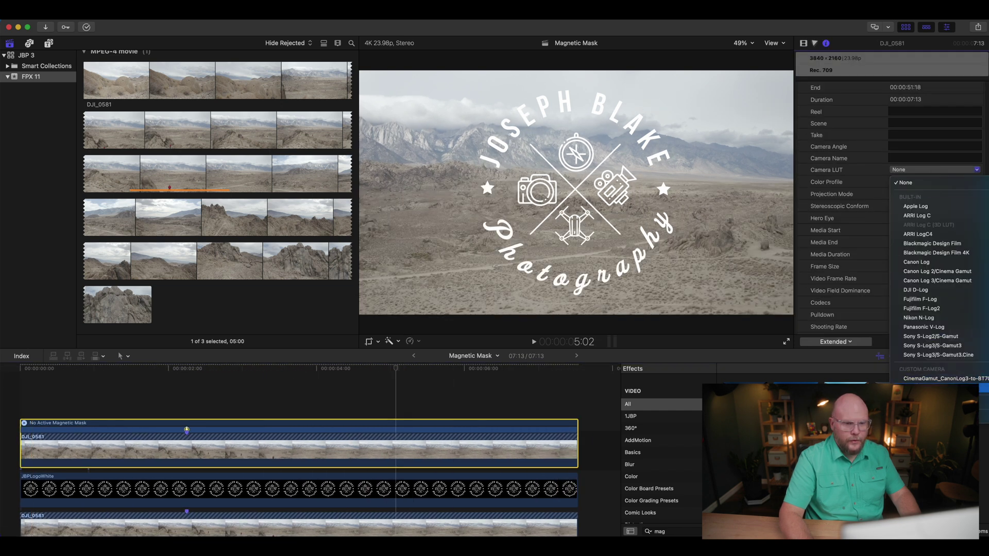
pyautogui.click(927, 388)
pyautogui.click(250, 509)
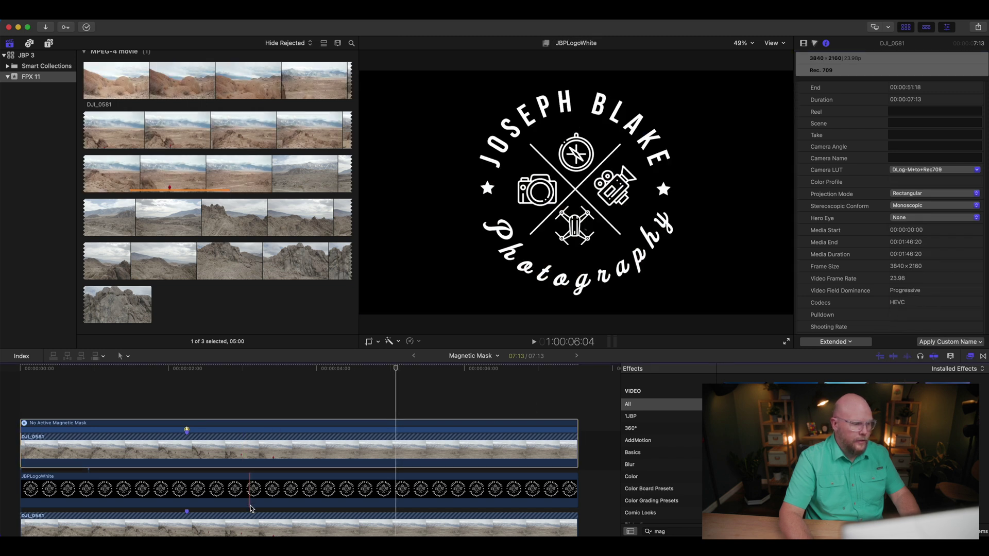
pyautogui.click(280, 513)
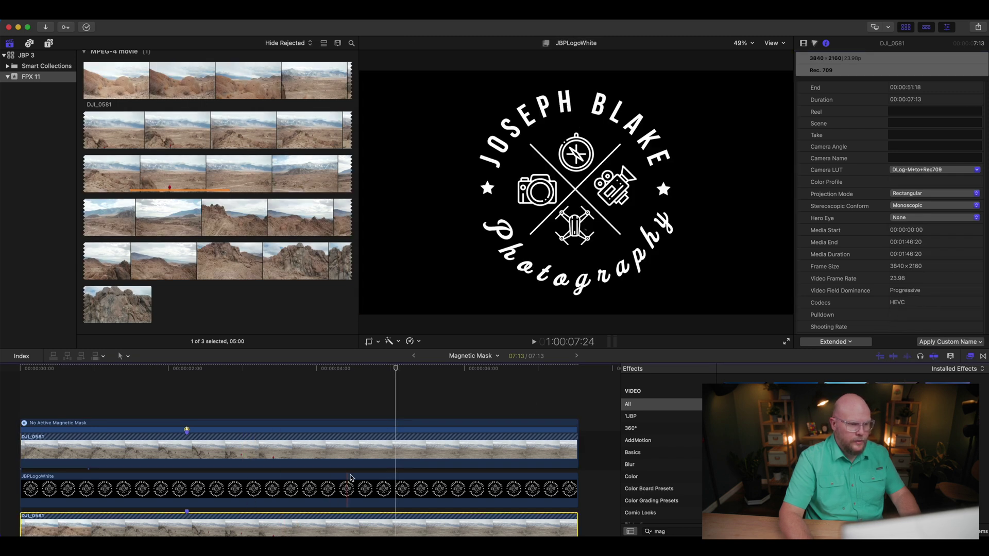
# Step: Play the graded composite from 1:10, then return to the timeline start
pyautogui.click(151, 380)
pyautogui.moveTo(151, 380); pyautogui.dragTo(128, 376)
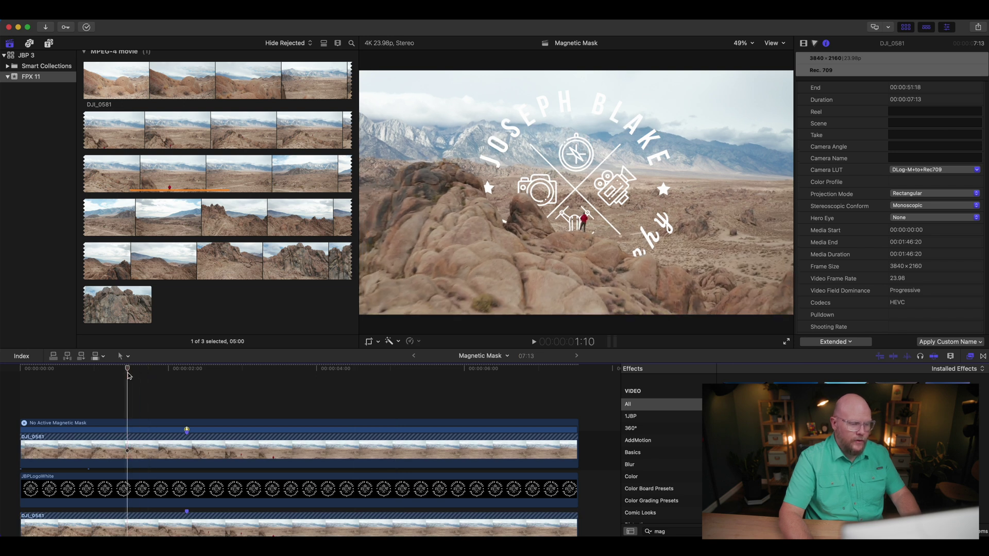
pyautogui.press('space')
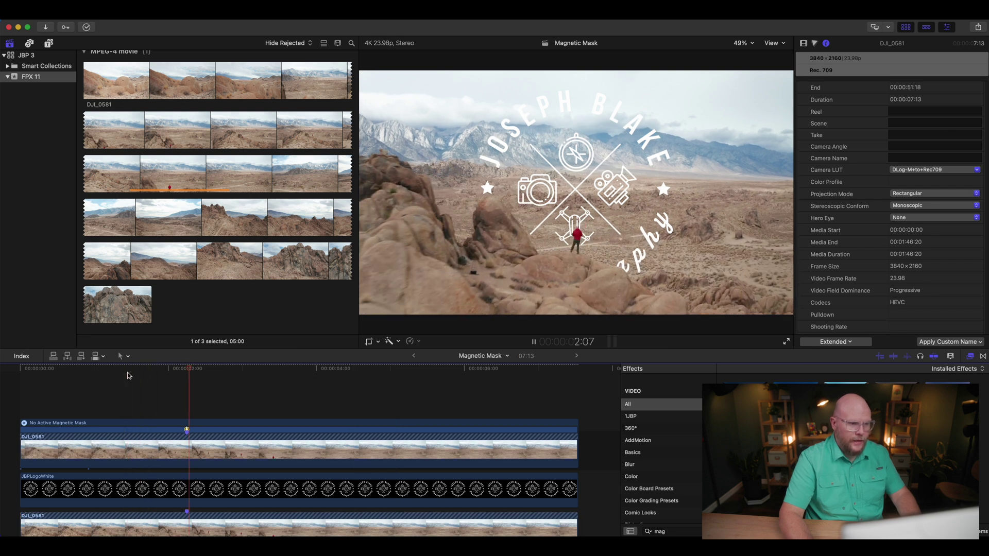
pyautogui.press('space')
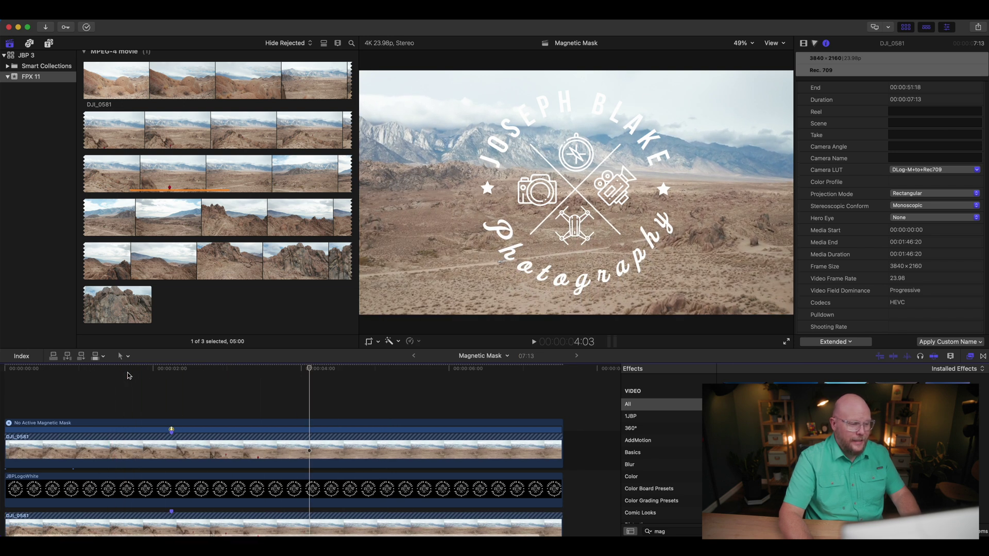
pyautogui.click(22, 373)
pyautogui.press('space')
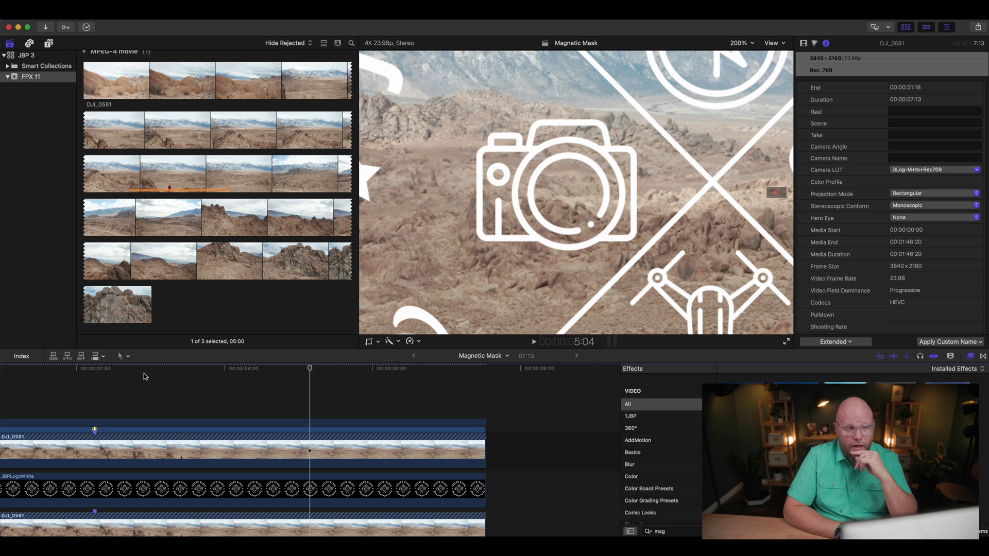
pyautogui.scroll(-2, 318, 367)
pyautogui.hscroll(-1, 318, 366)
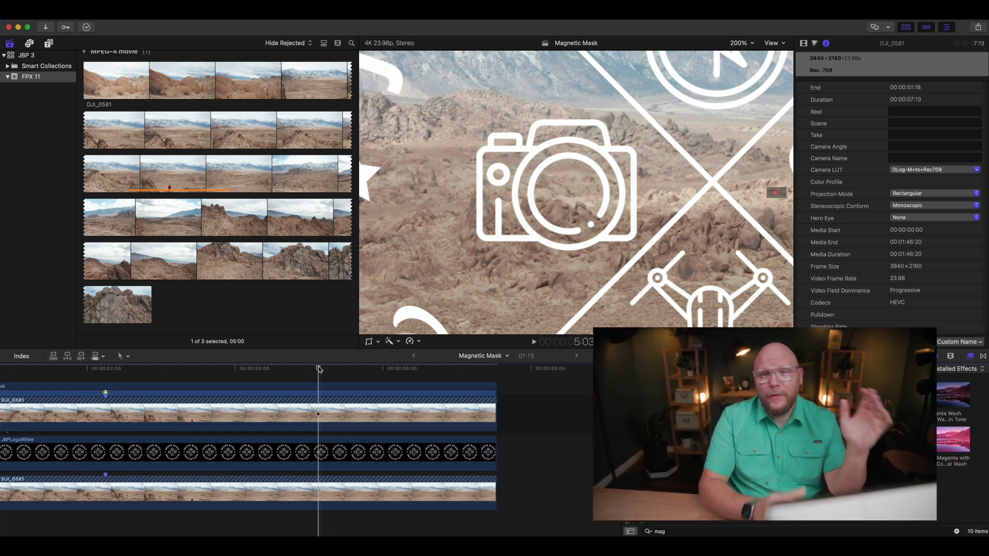